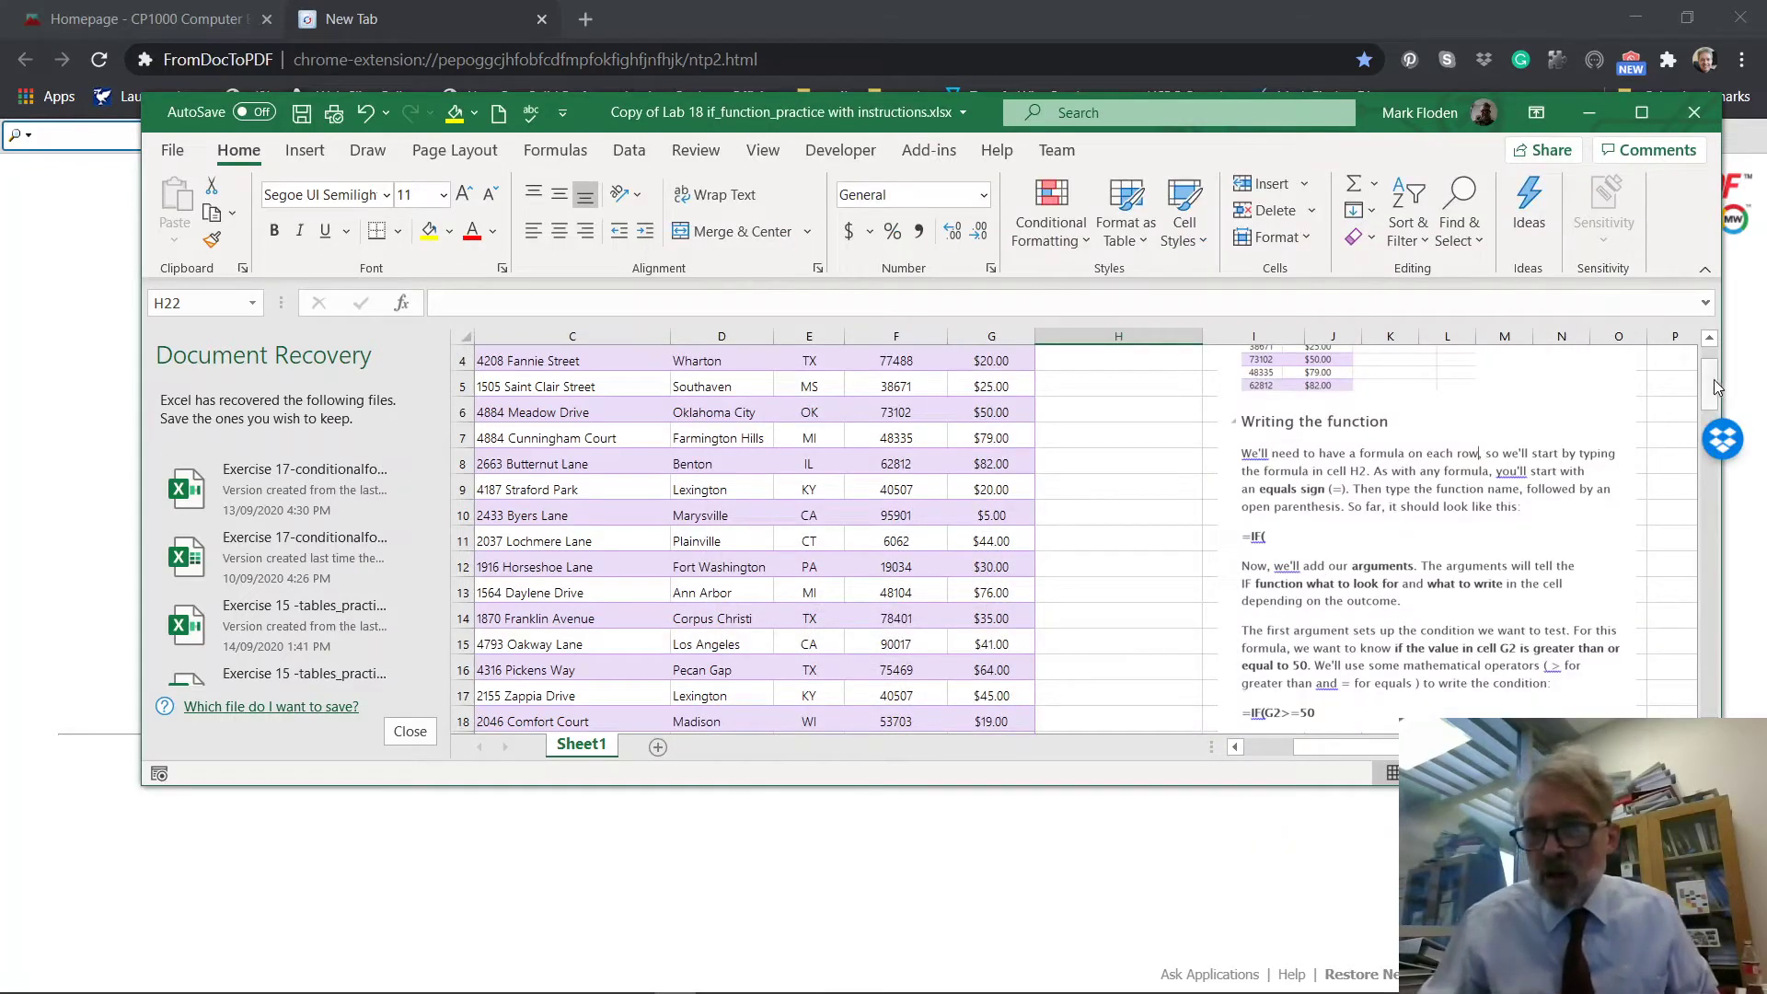
- Scroll back to the top of the sheet and select H2 under the Free Gift? header
{"action": "left_click_drag", "start_coordinate": [1713, 379], "coordinate": [1713, 366]}
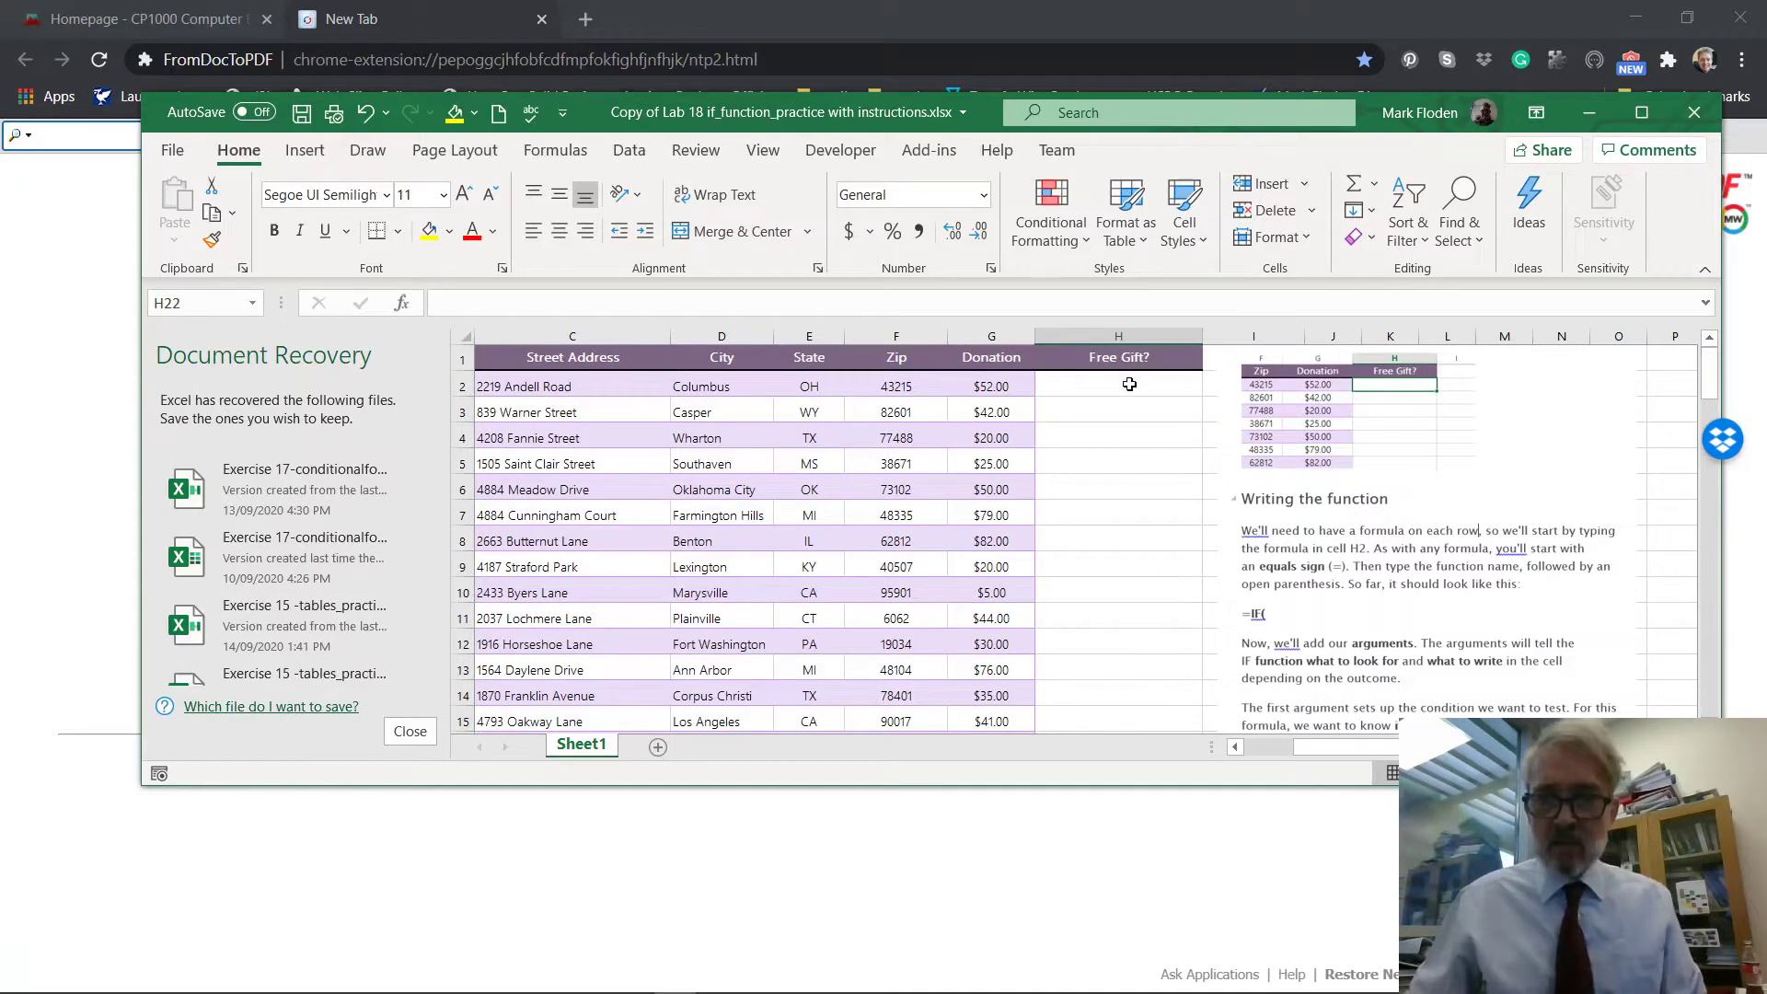
{"action": "left_click", "coordinate": [1071, 381]}
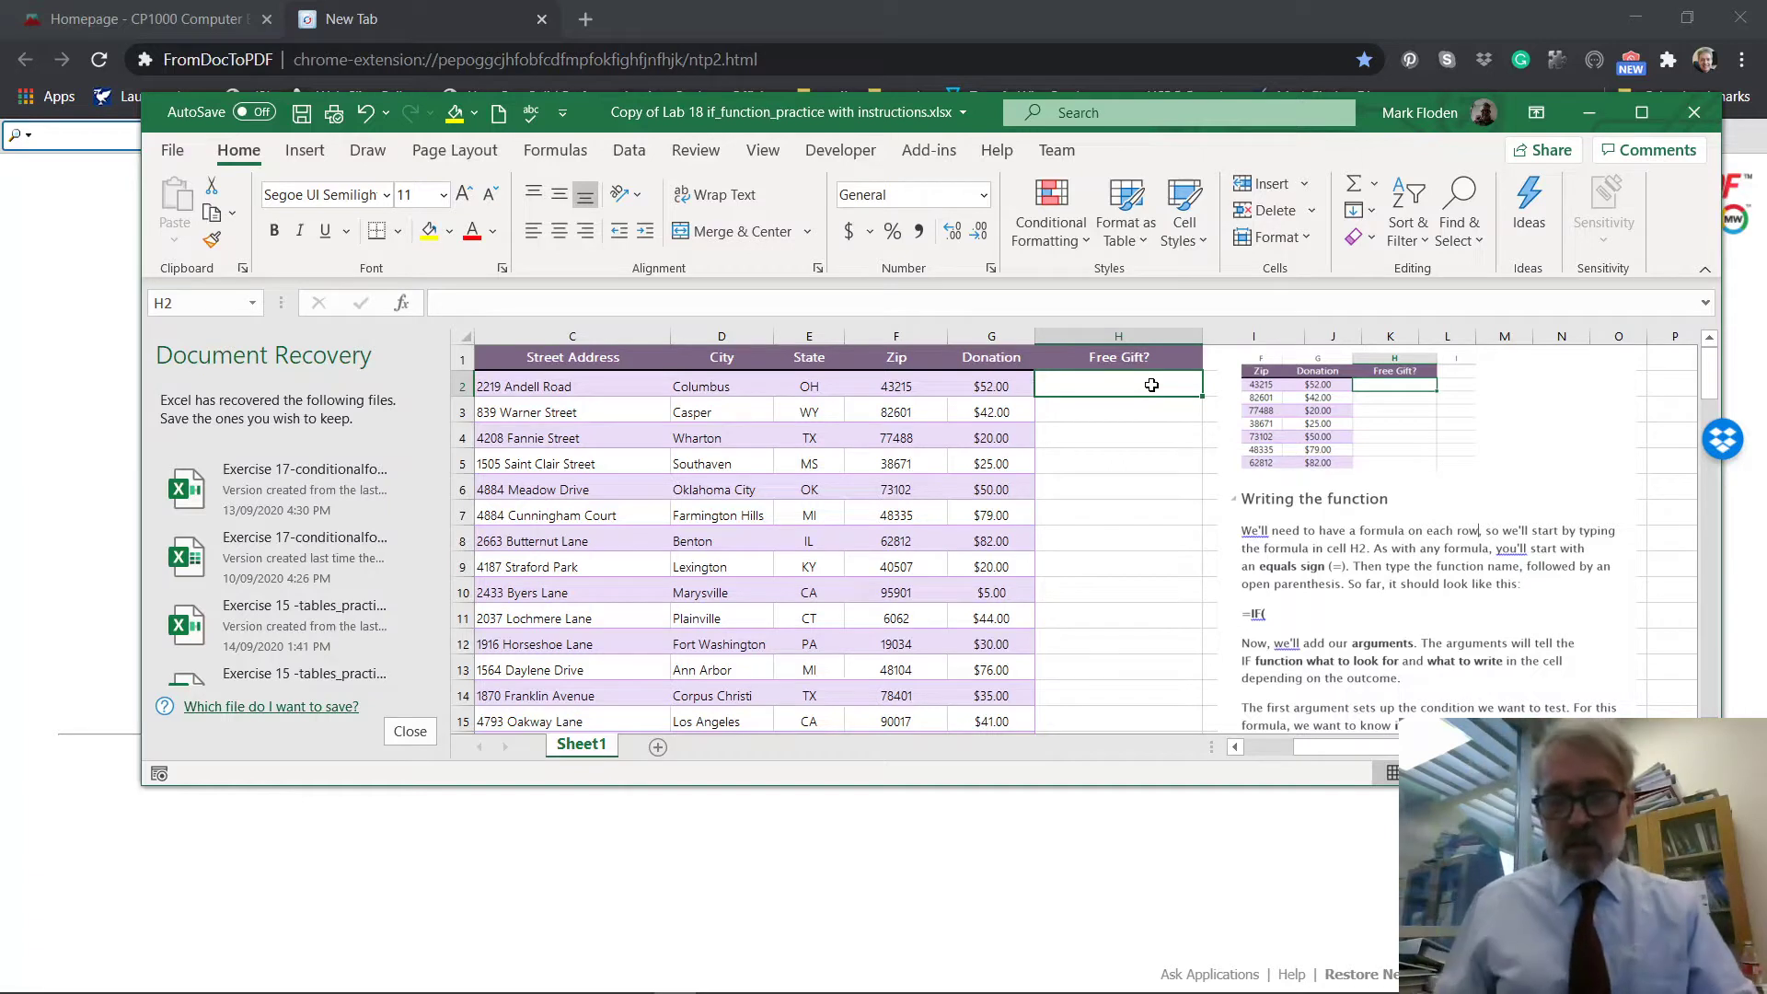
- Type =IF(G2>50,"Free Gift","") into H2, using the G2 donation as the test
{"action": "type", "text": "=if"}
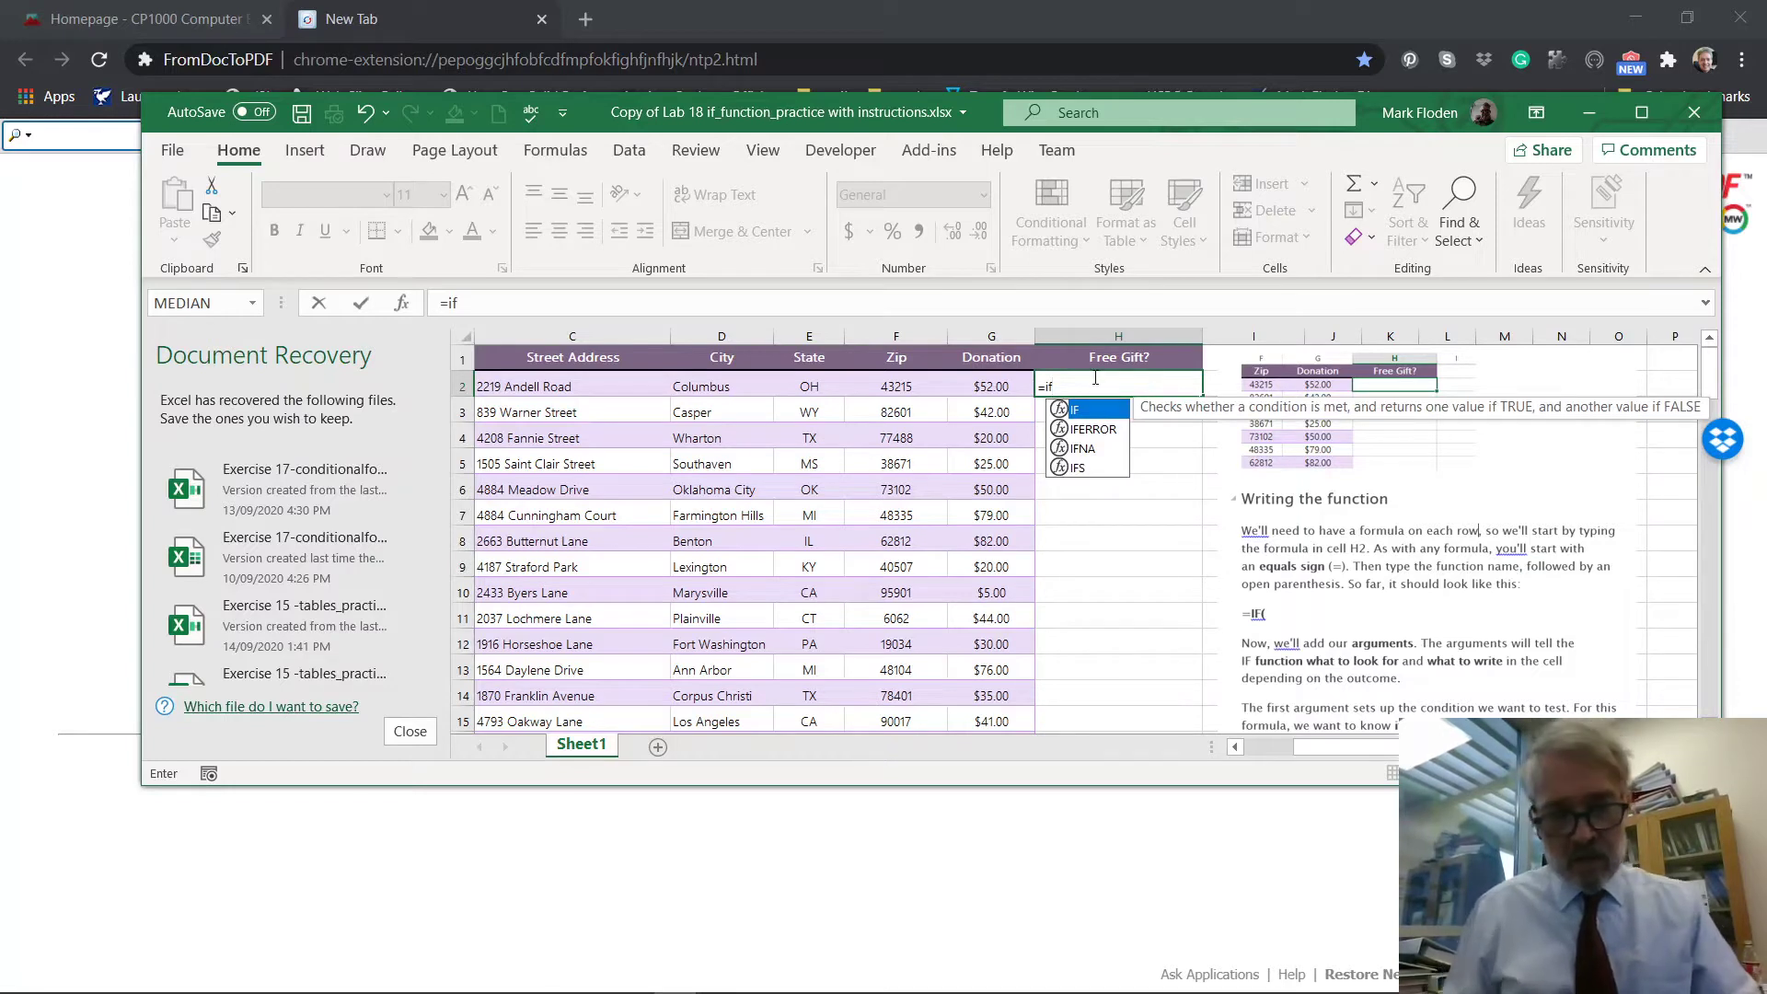
{"action": "type", "text": "("}
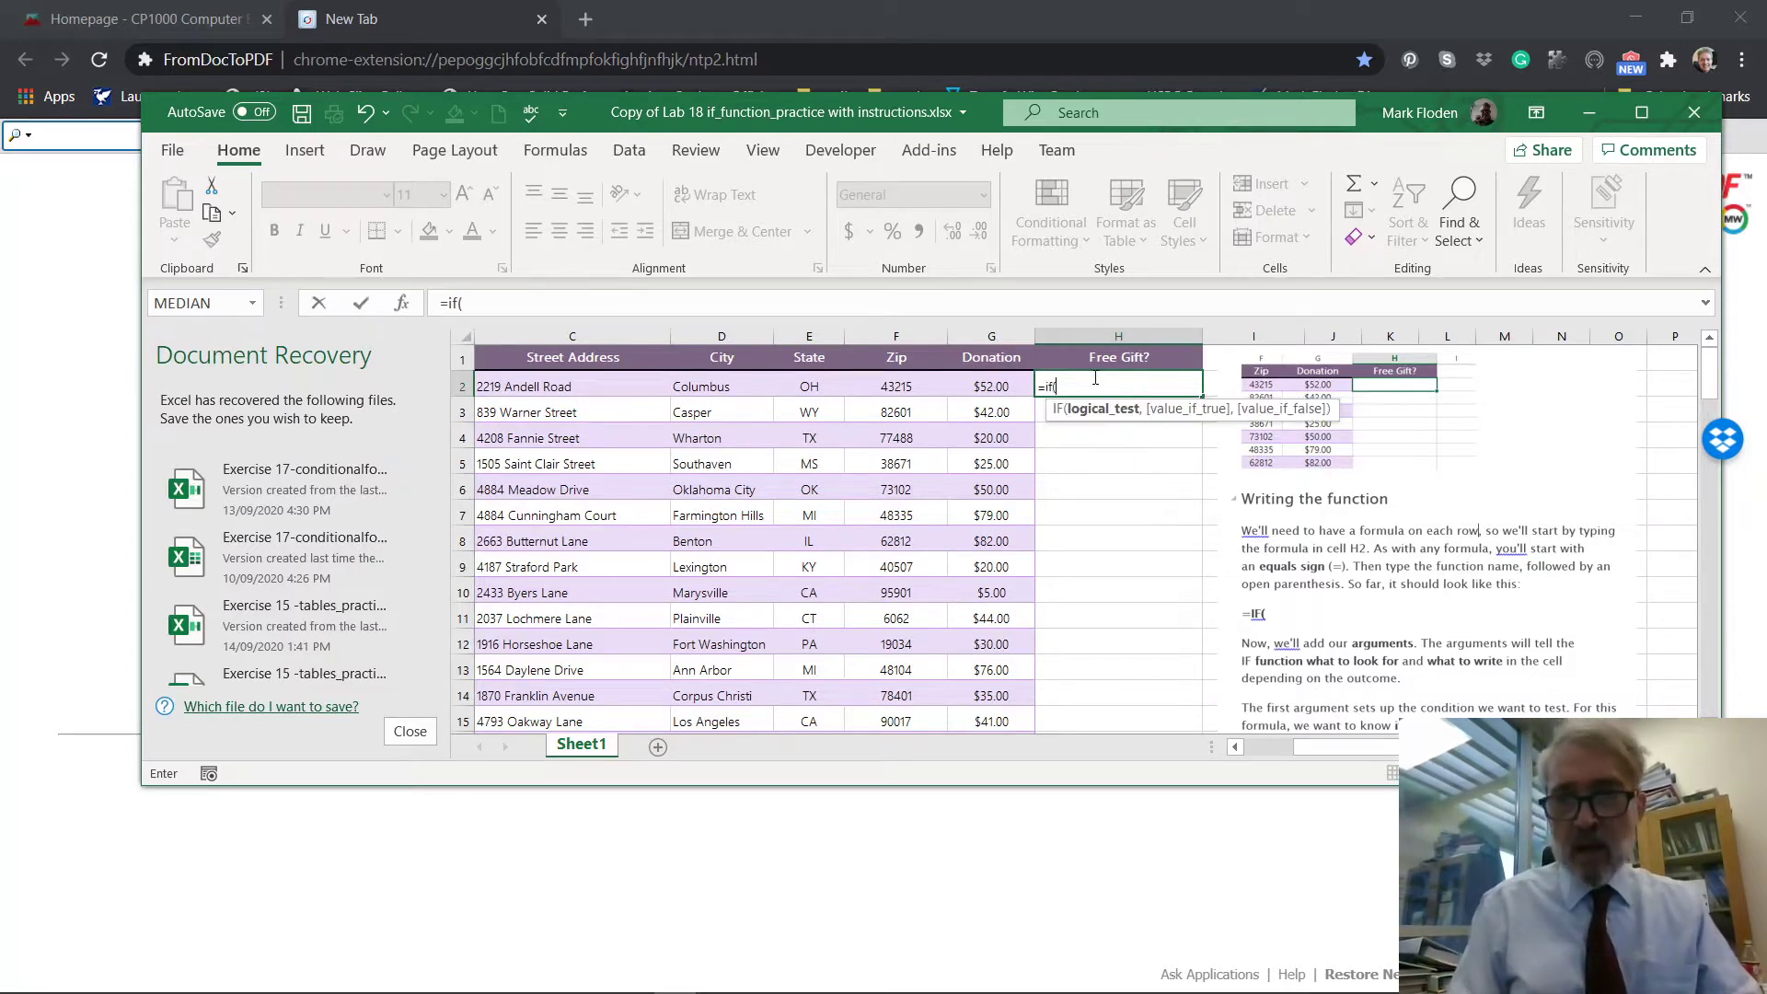
{"action": "left_click", "coordinate": [984, 384]}
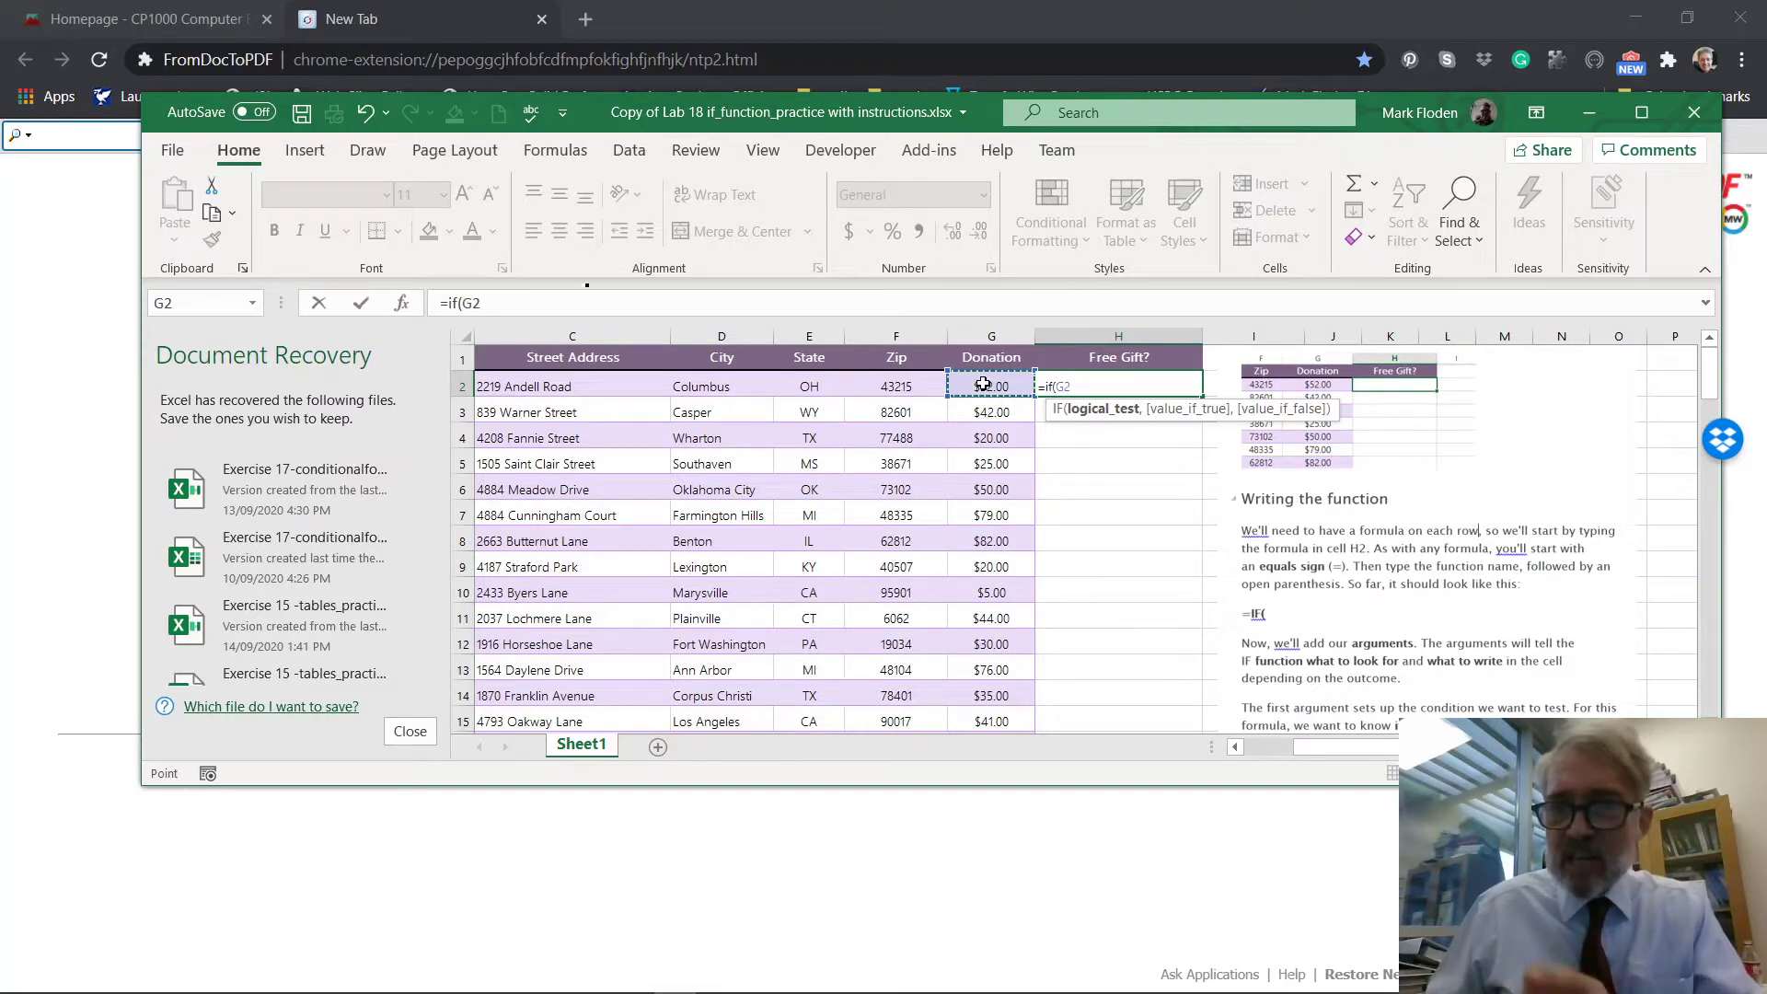
{"action": "type", "text": ">50"}
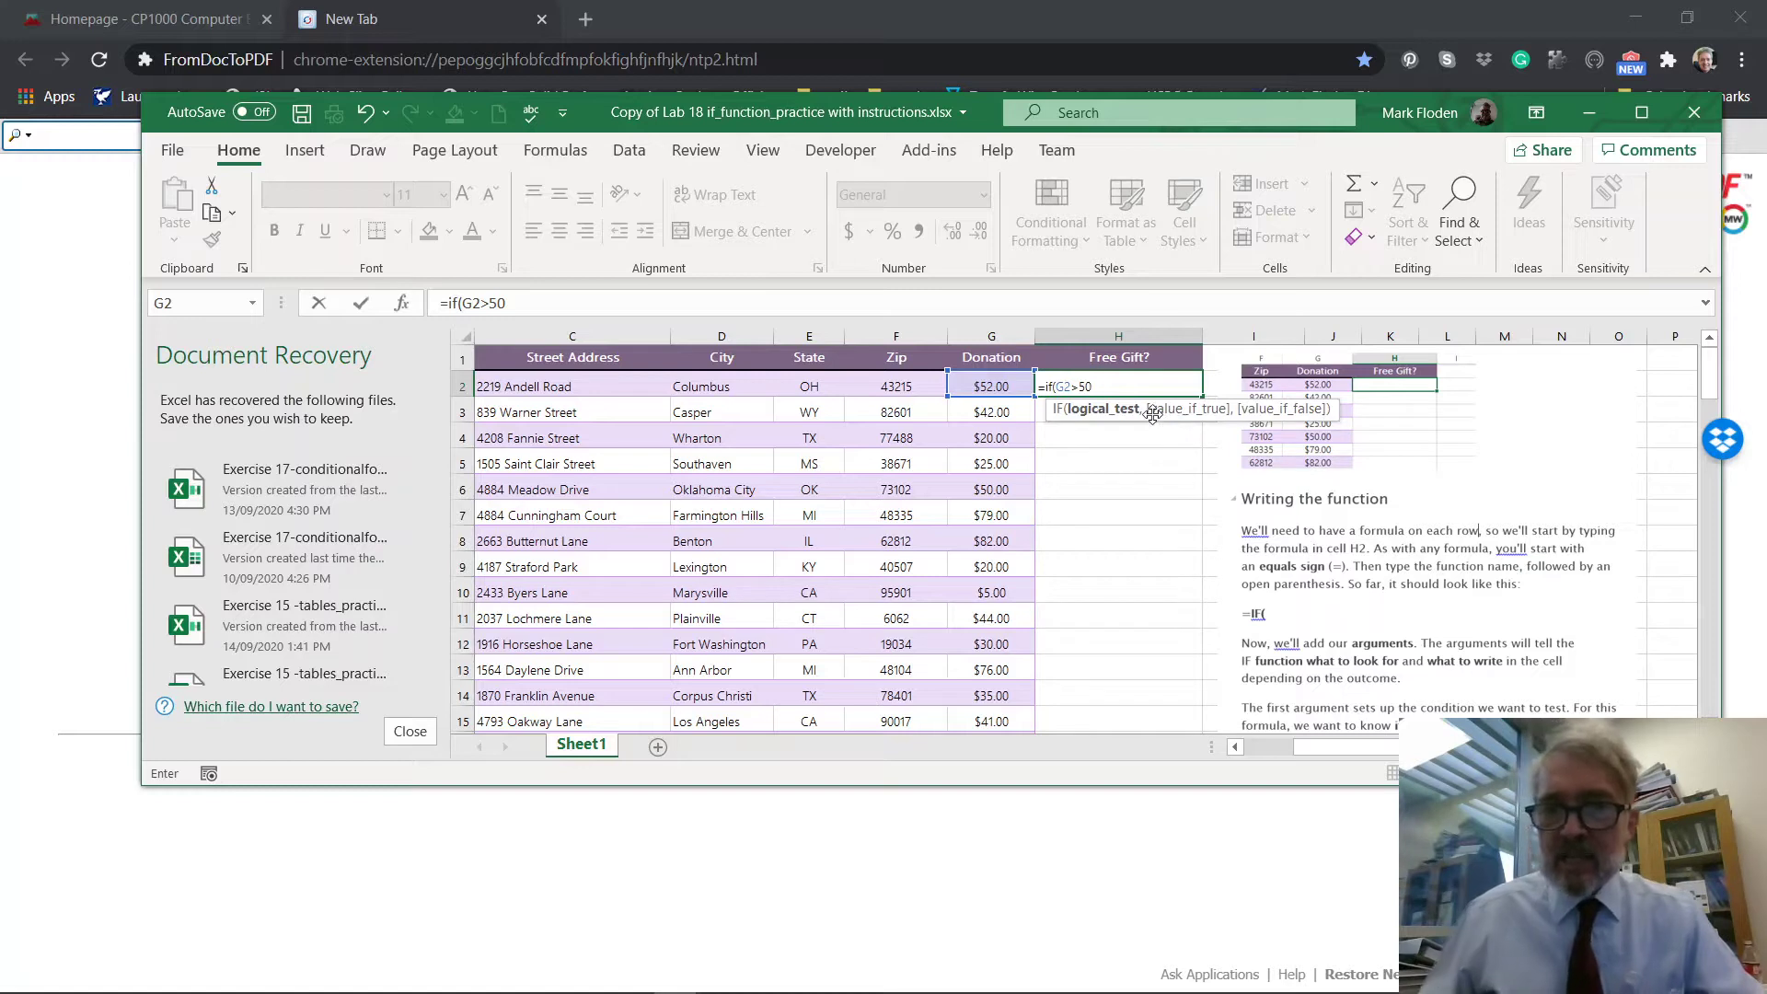
{"action": "type", "text": ","}
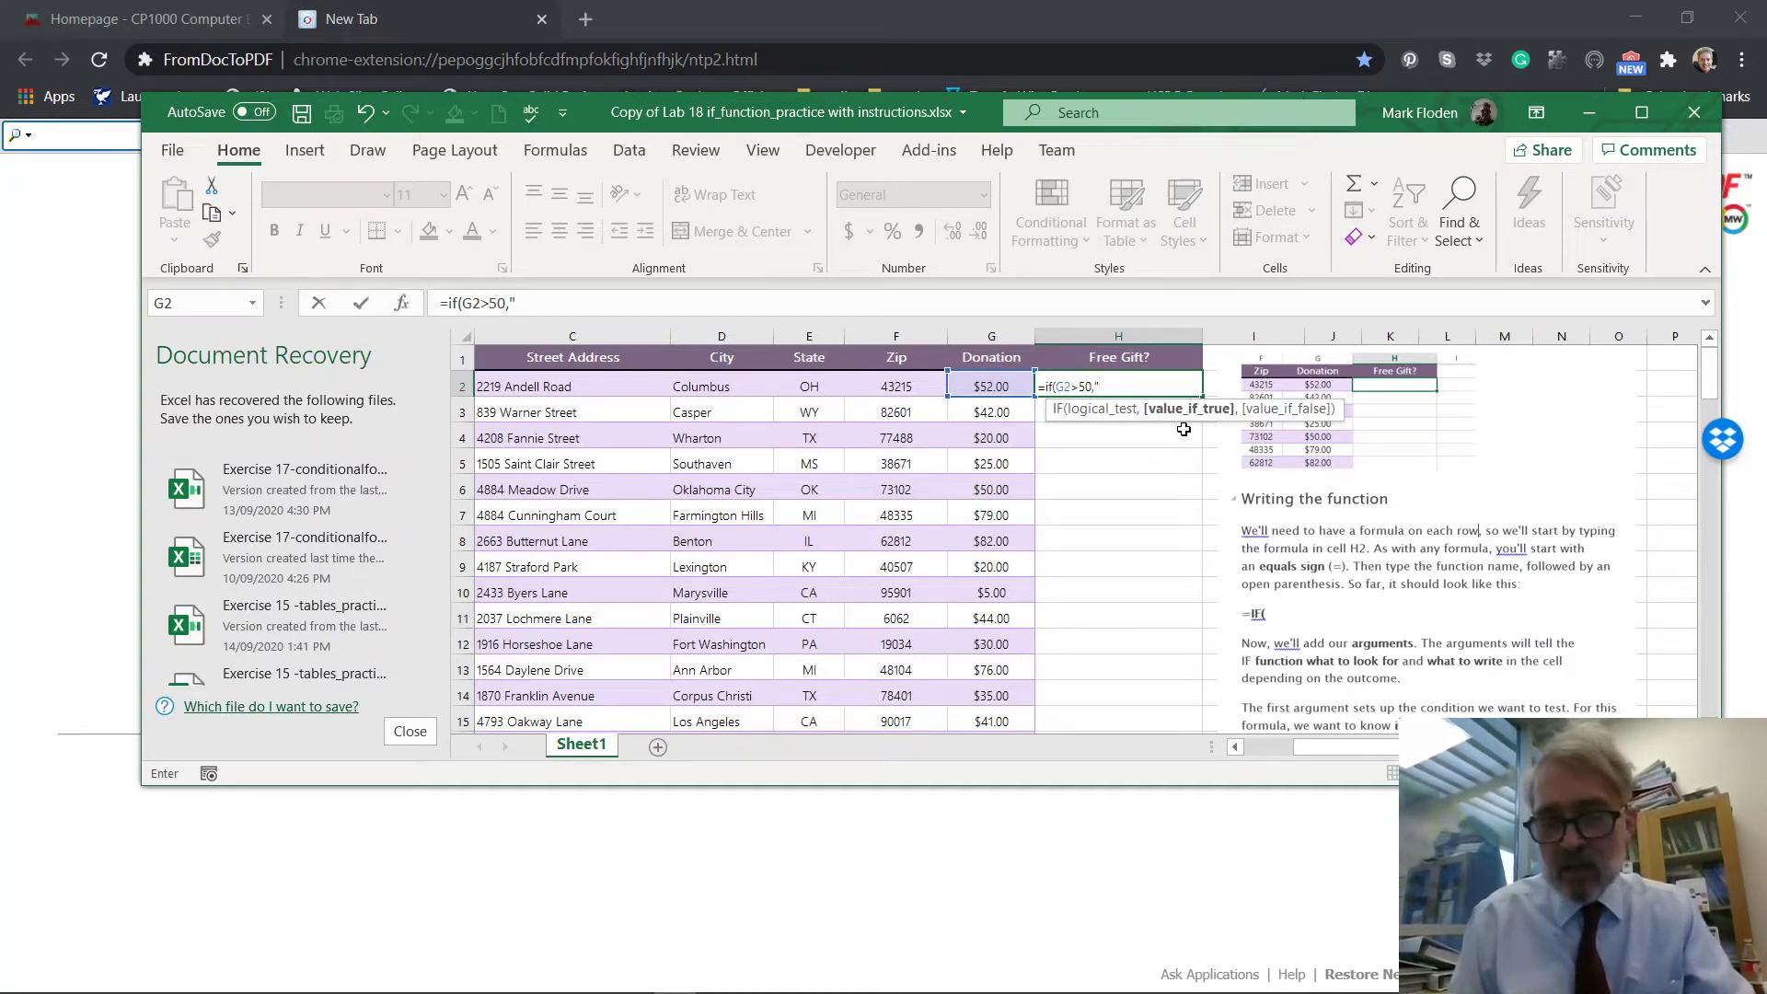
{"action": "type", "text": "Free G"}
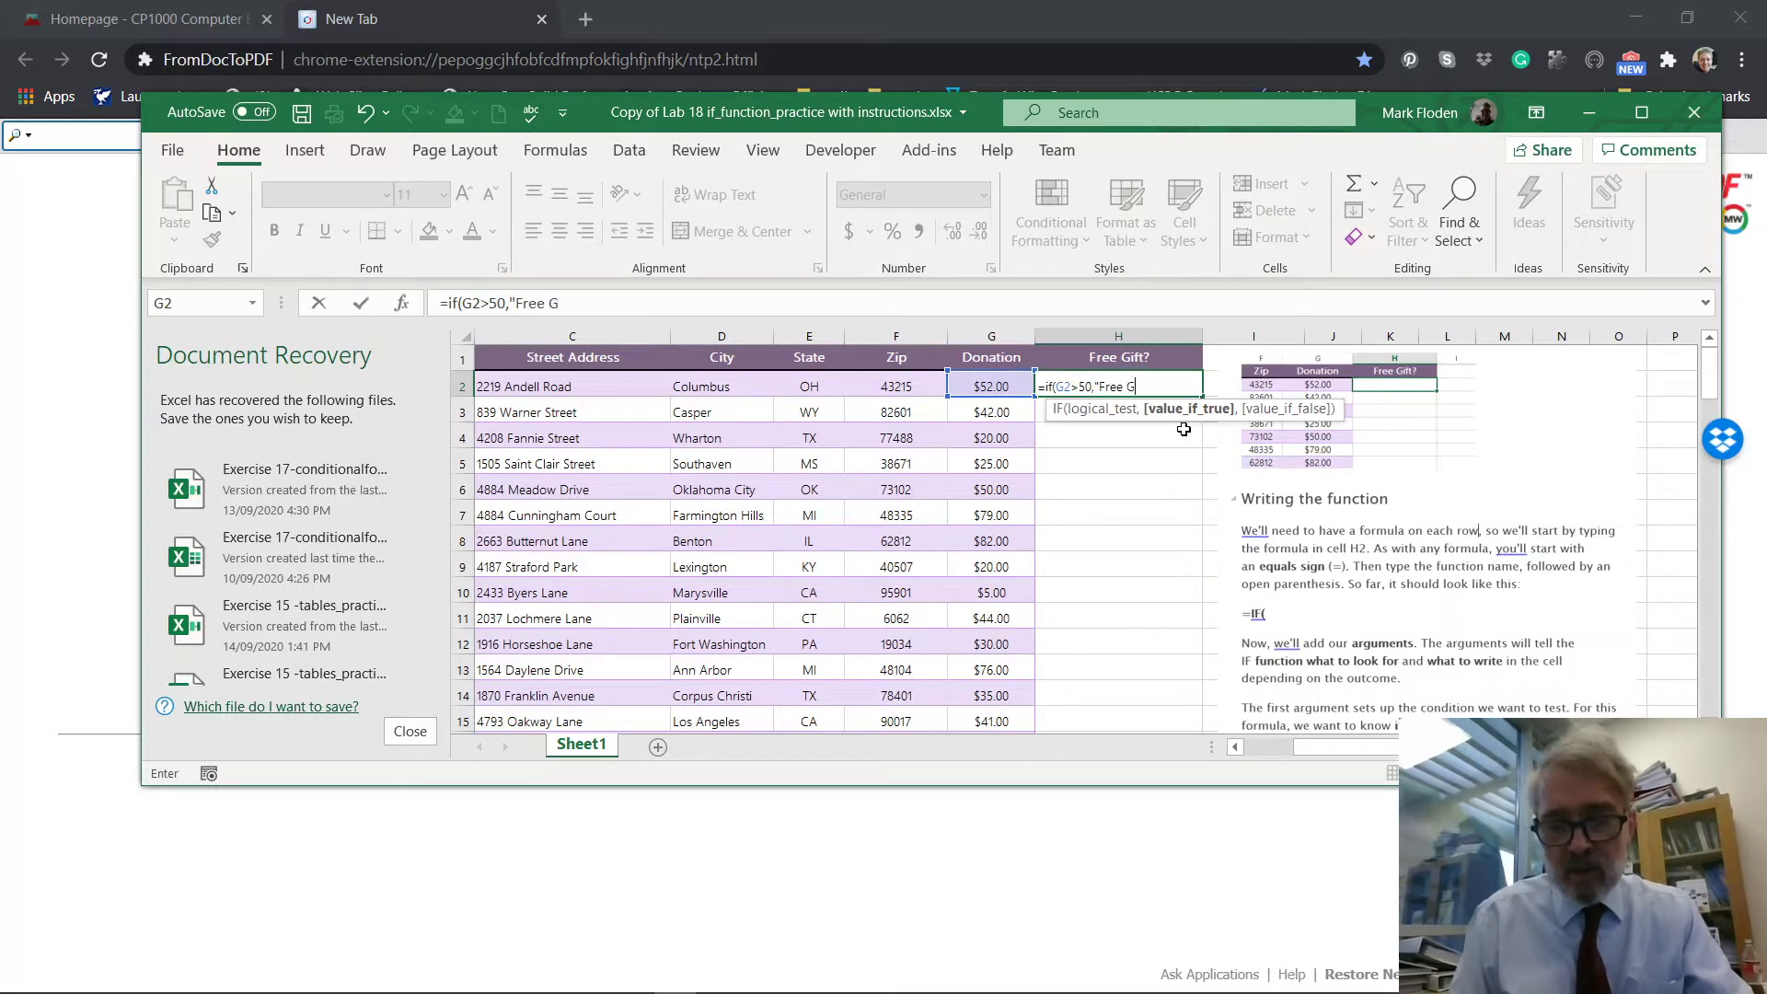
{"action": "type", "text": "ift"}
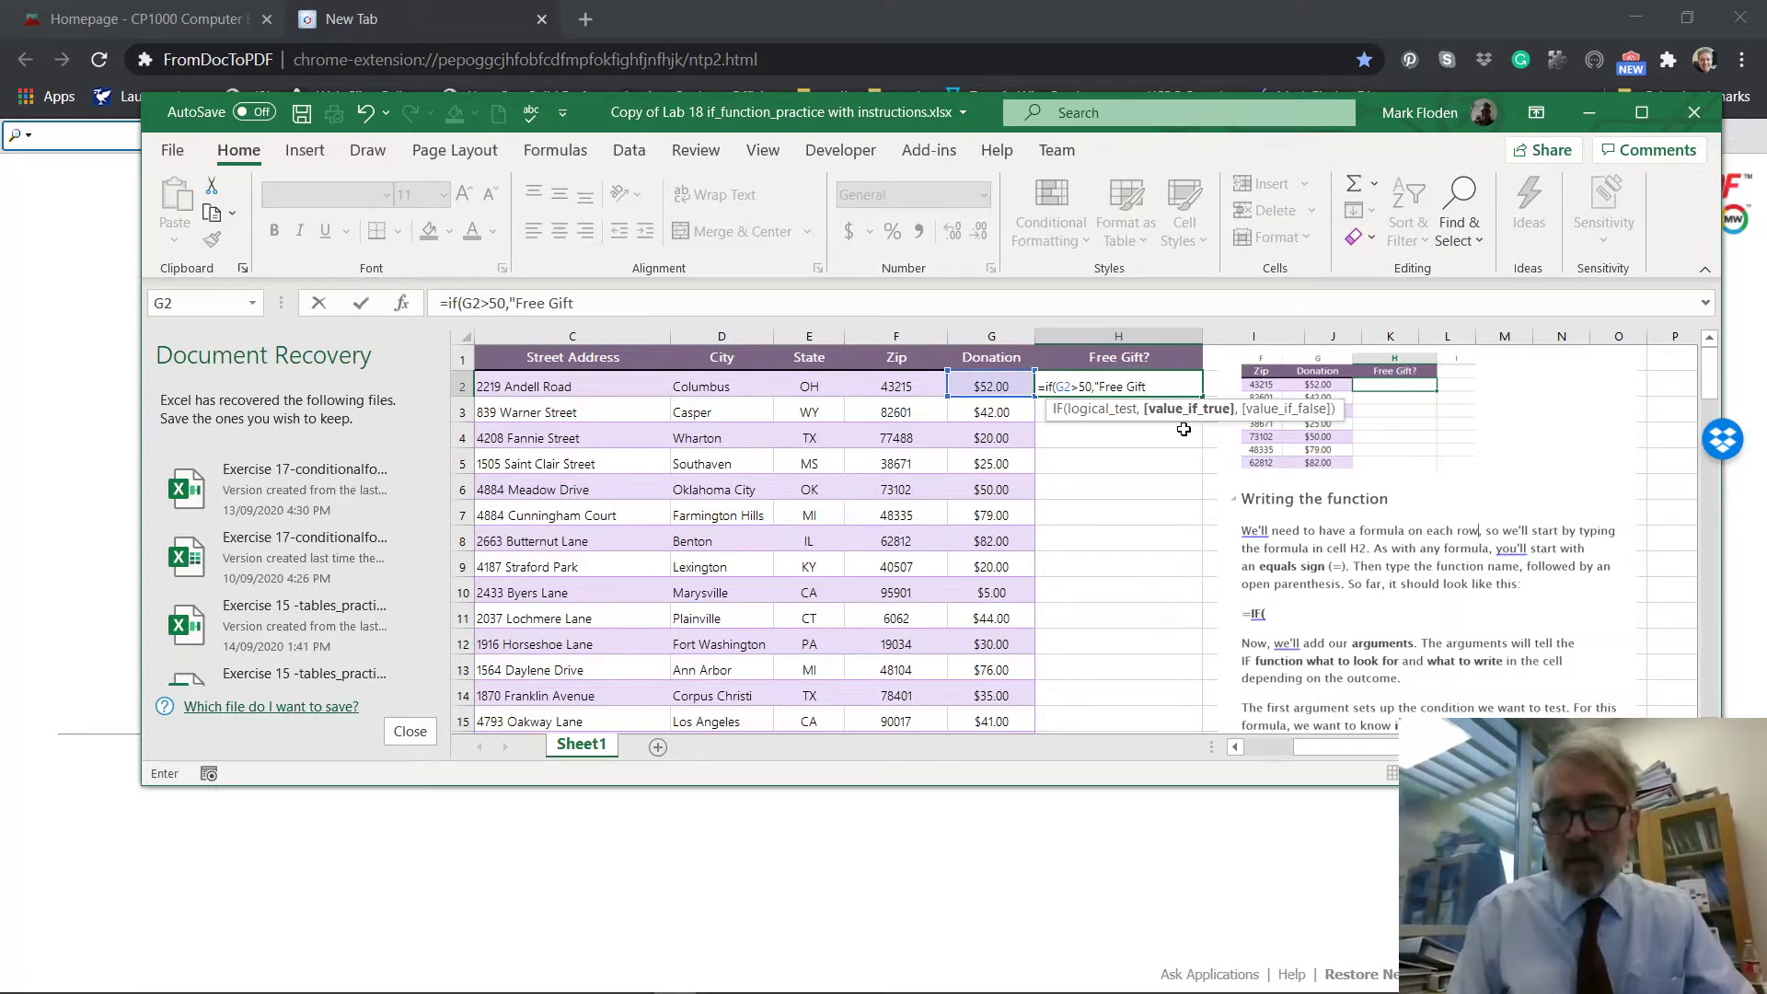
{"action": "type", "text": "\""}
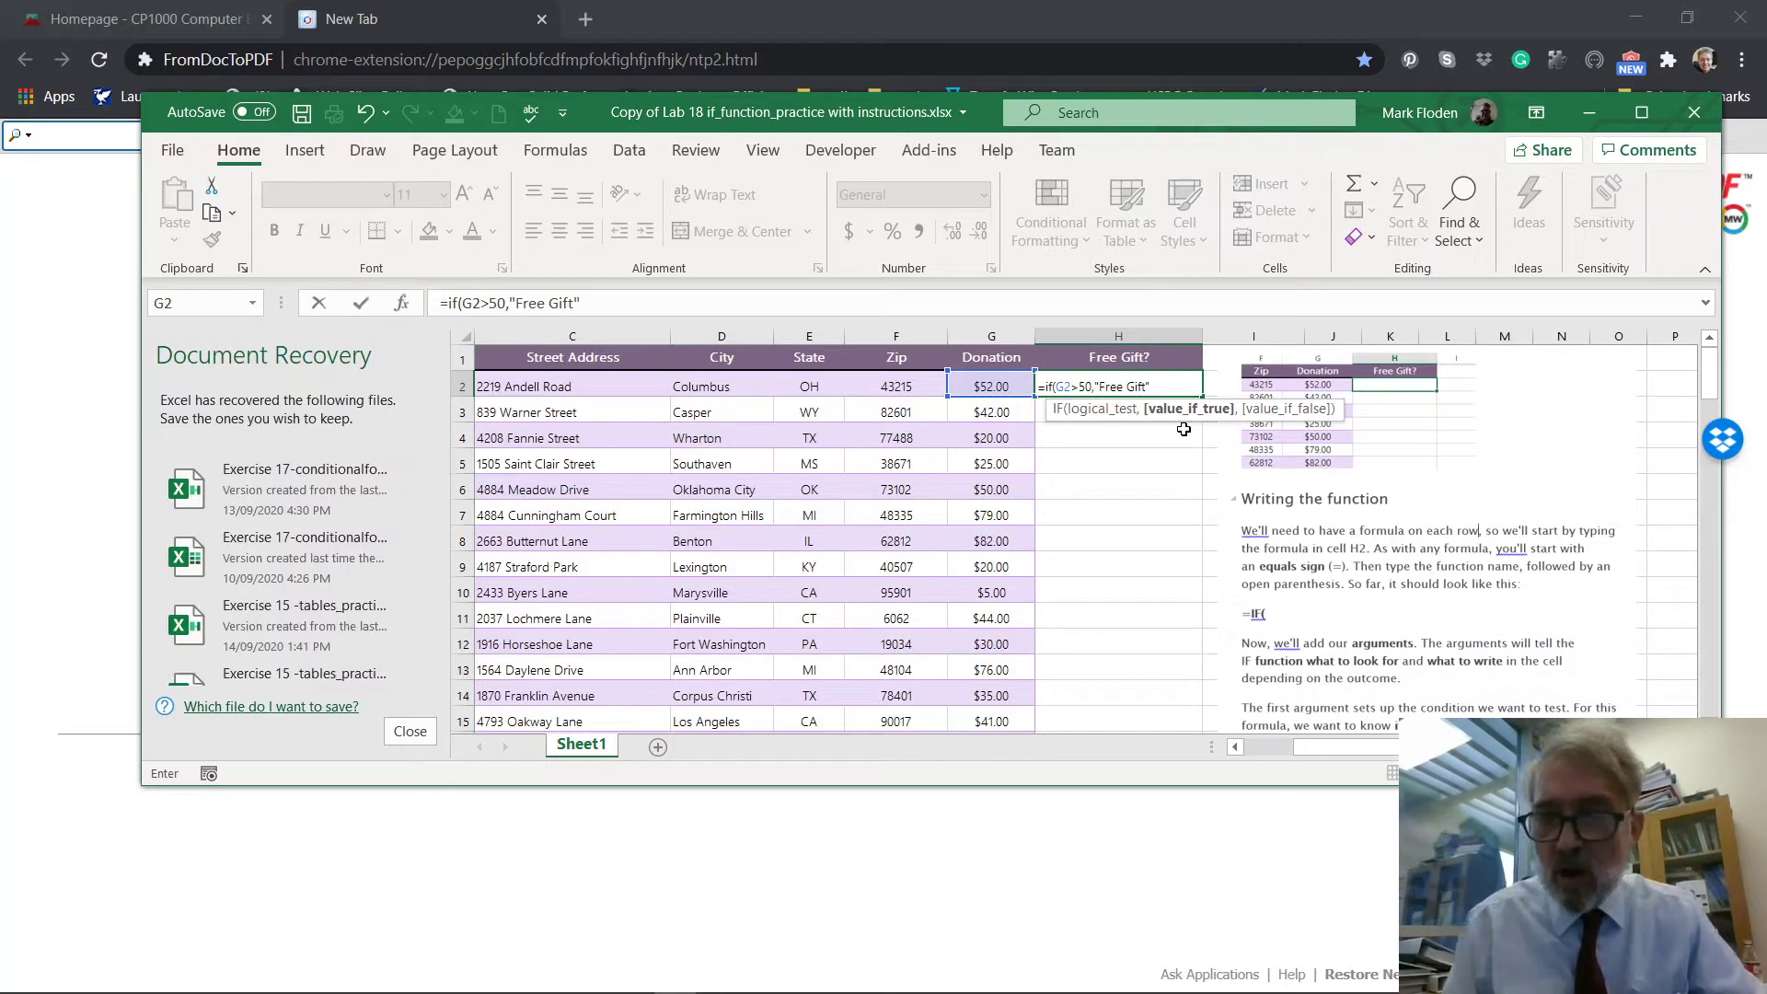
{"action": "type", "text": ","}
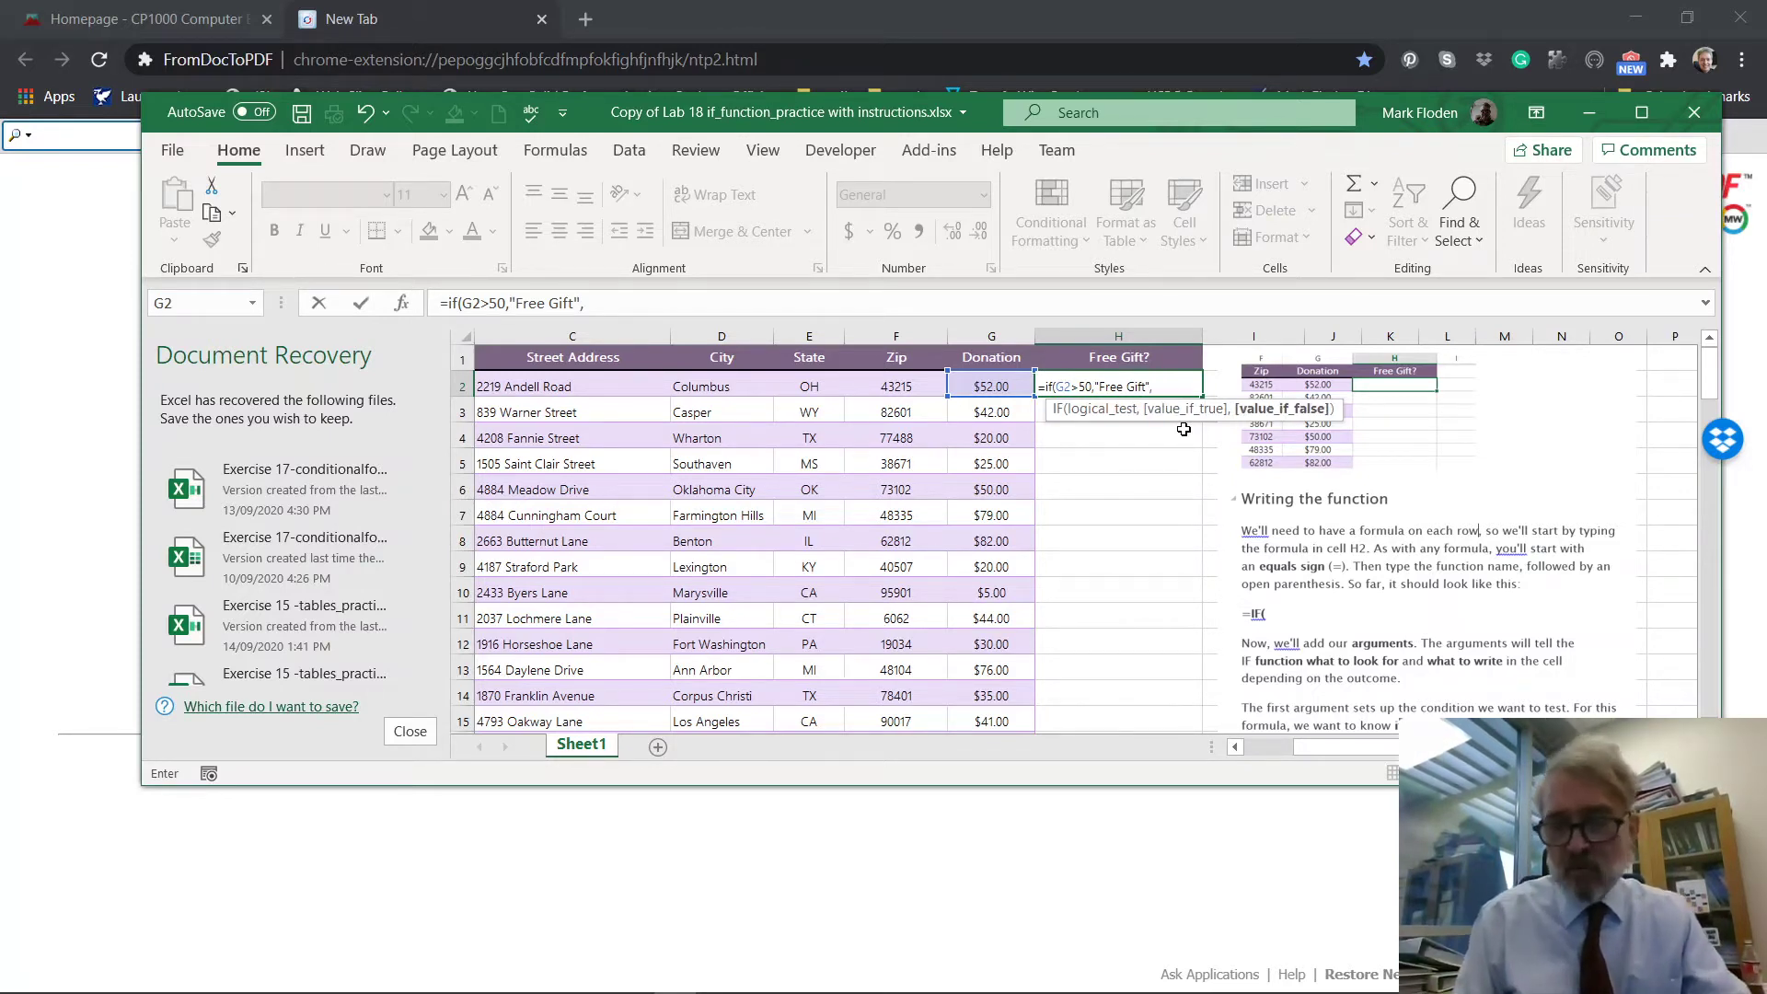
{"action": "type", "text": "\"\""}
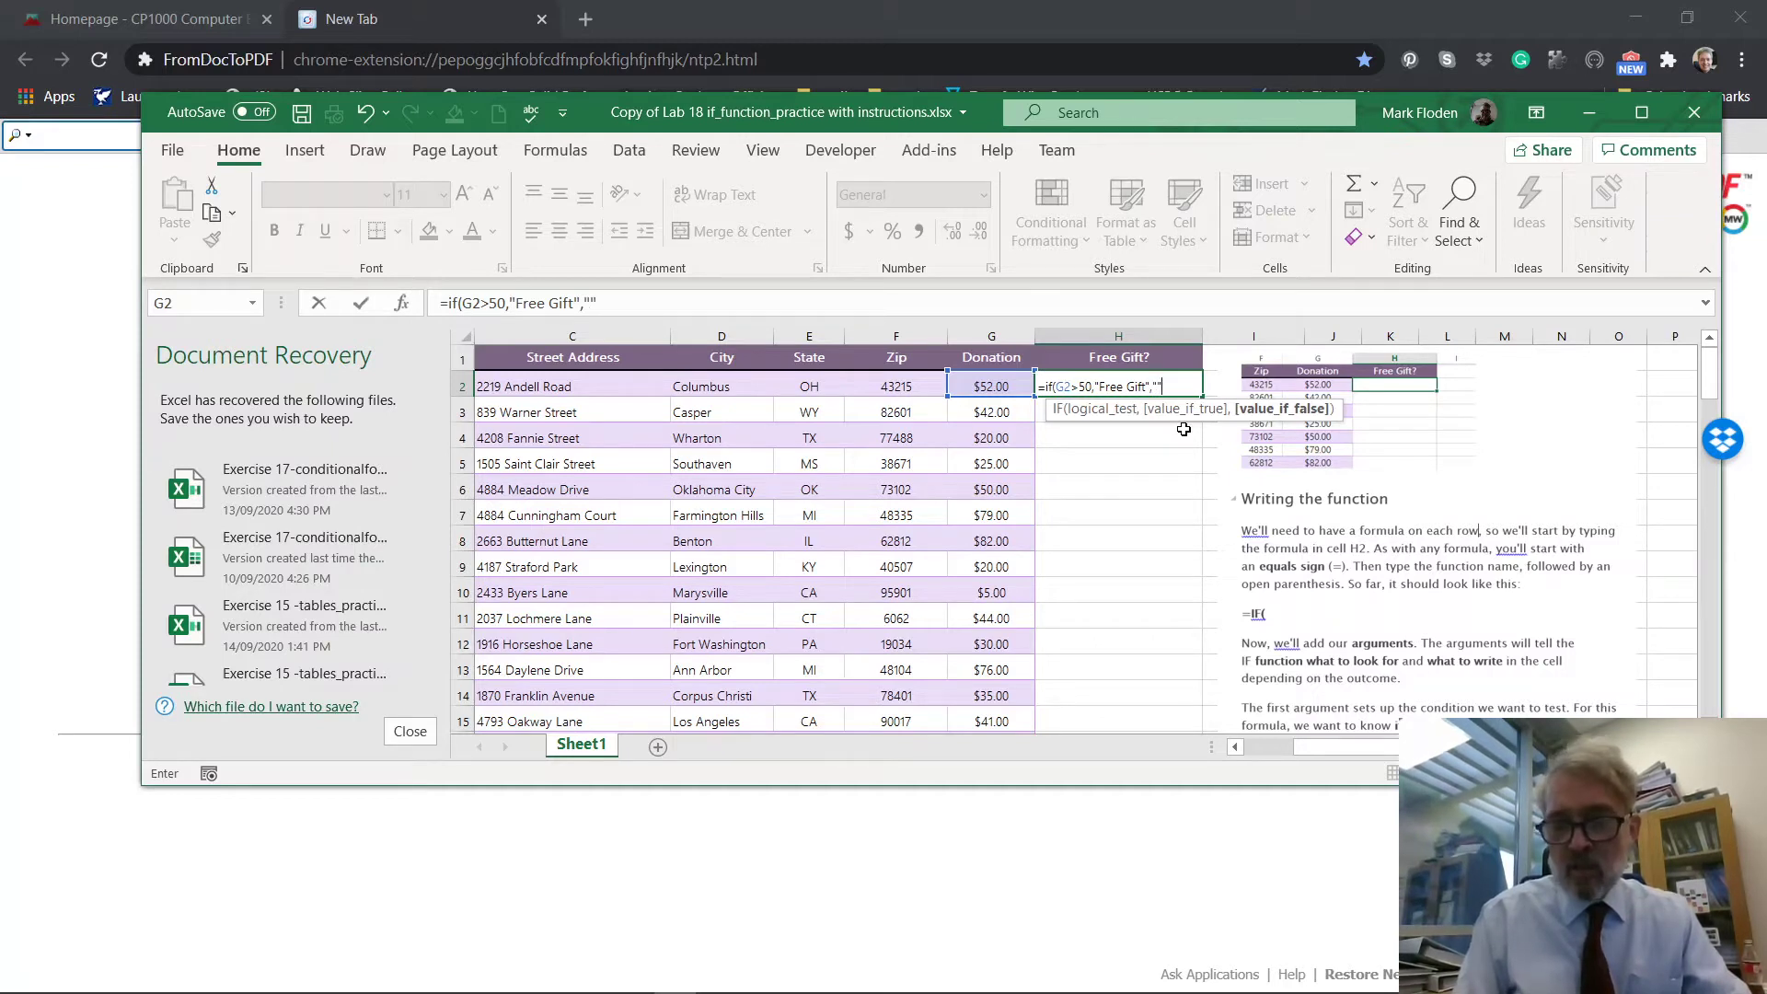
{"action": "type", "text": ")"}
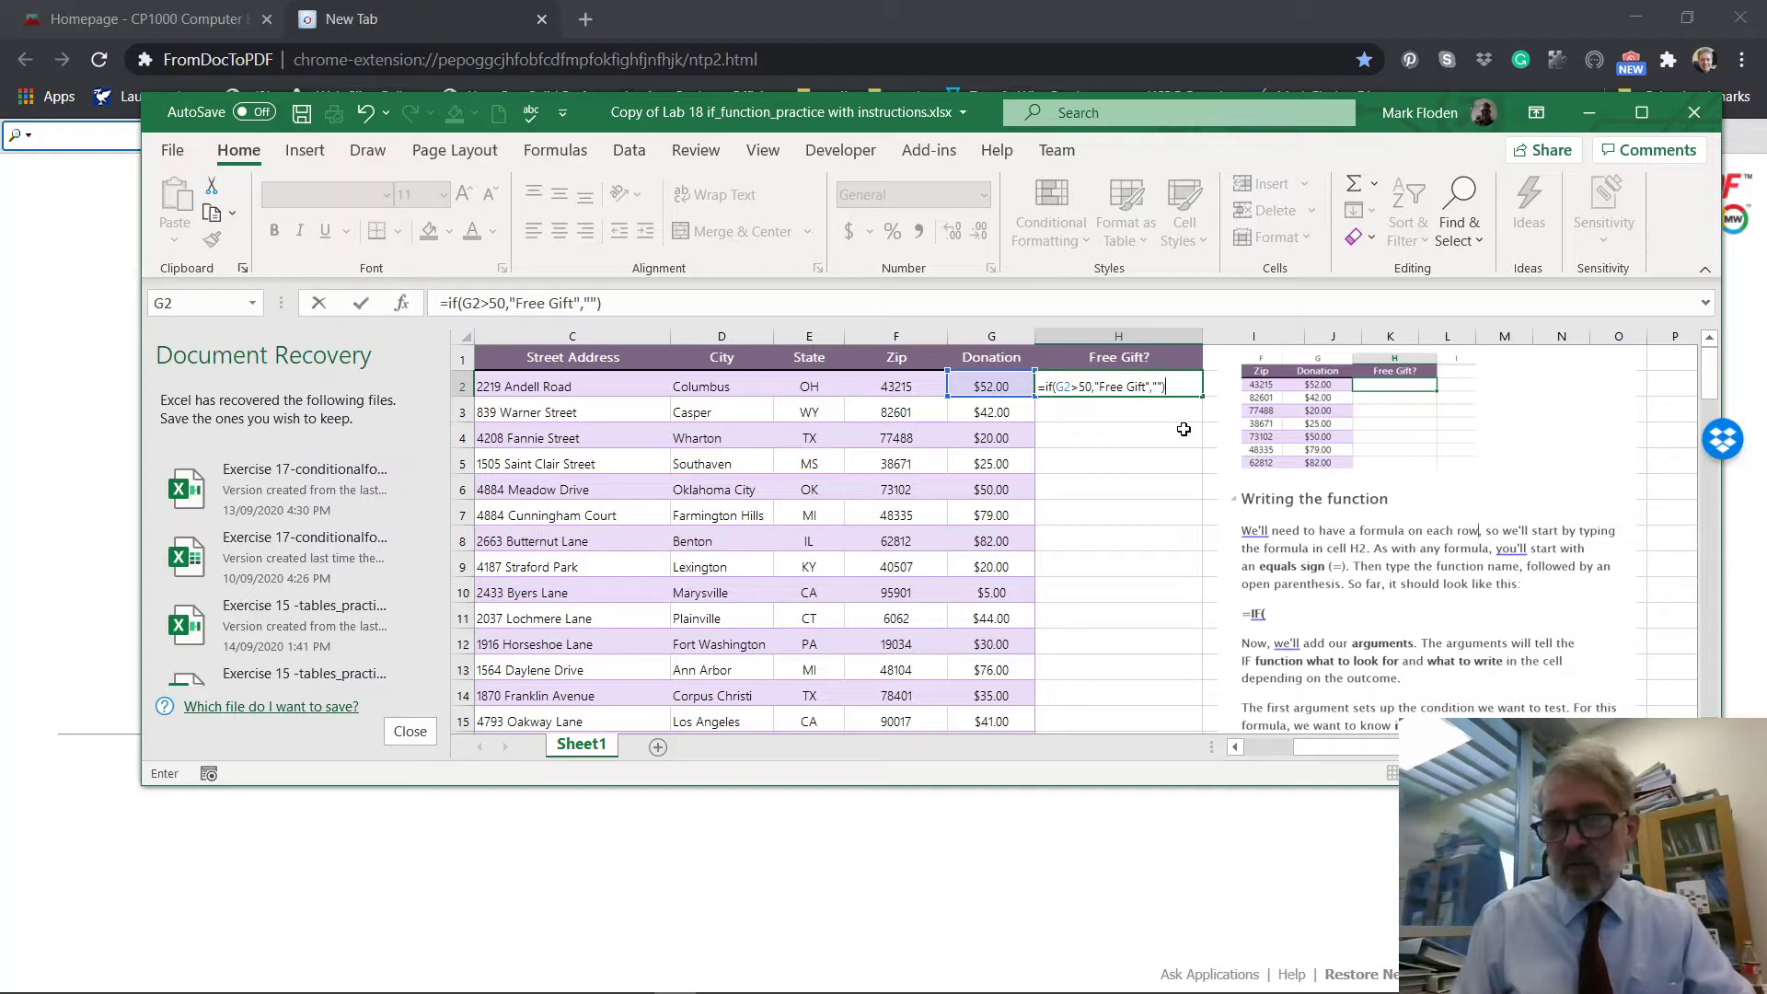
- Commit the H2 formula and fill it down column H through row 105
{"action": "key", "text": "Return"}
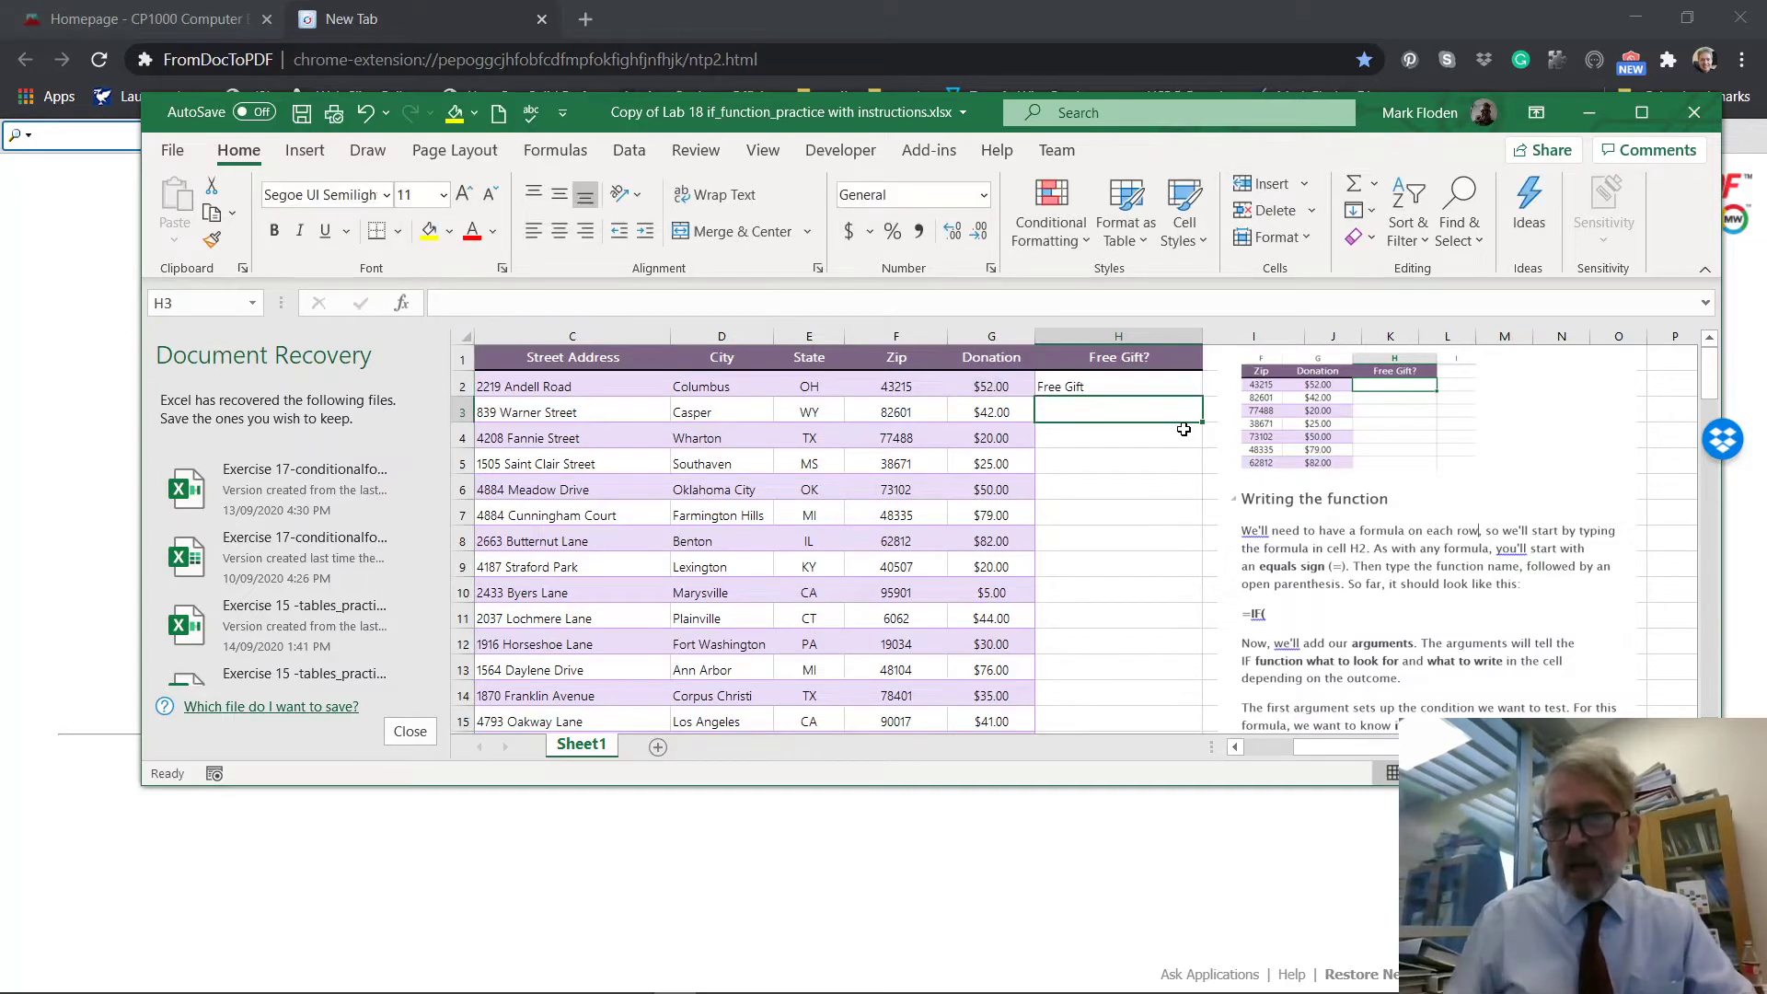
{"action": "left_click", "coordinate": [1069, 384]}
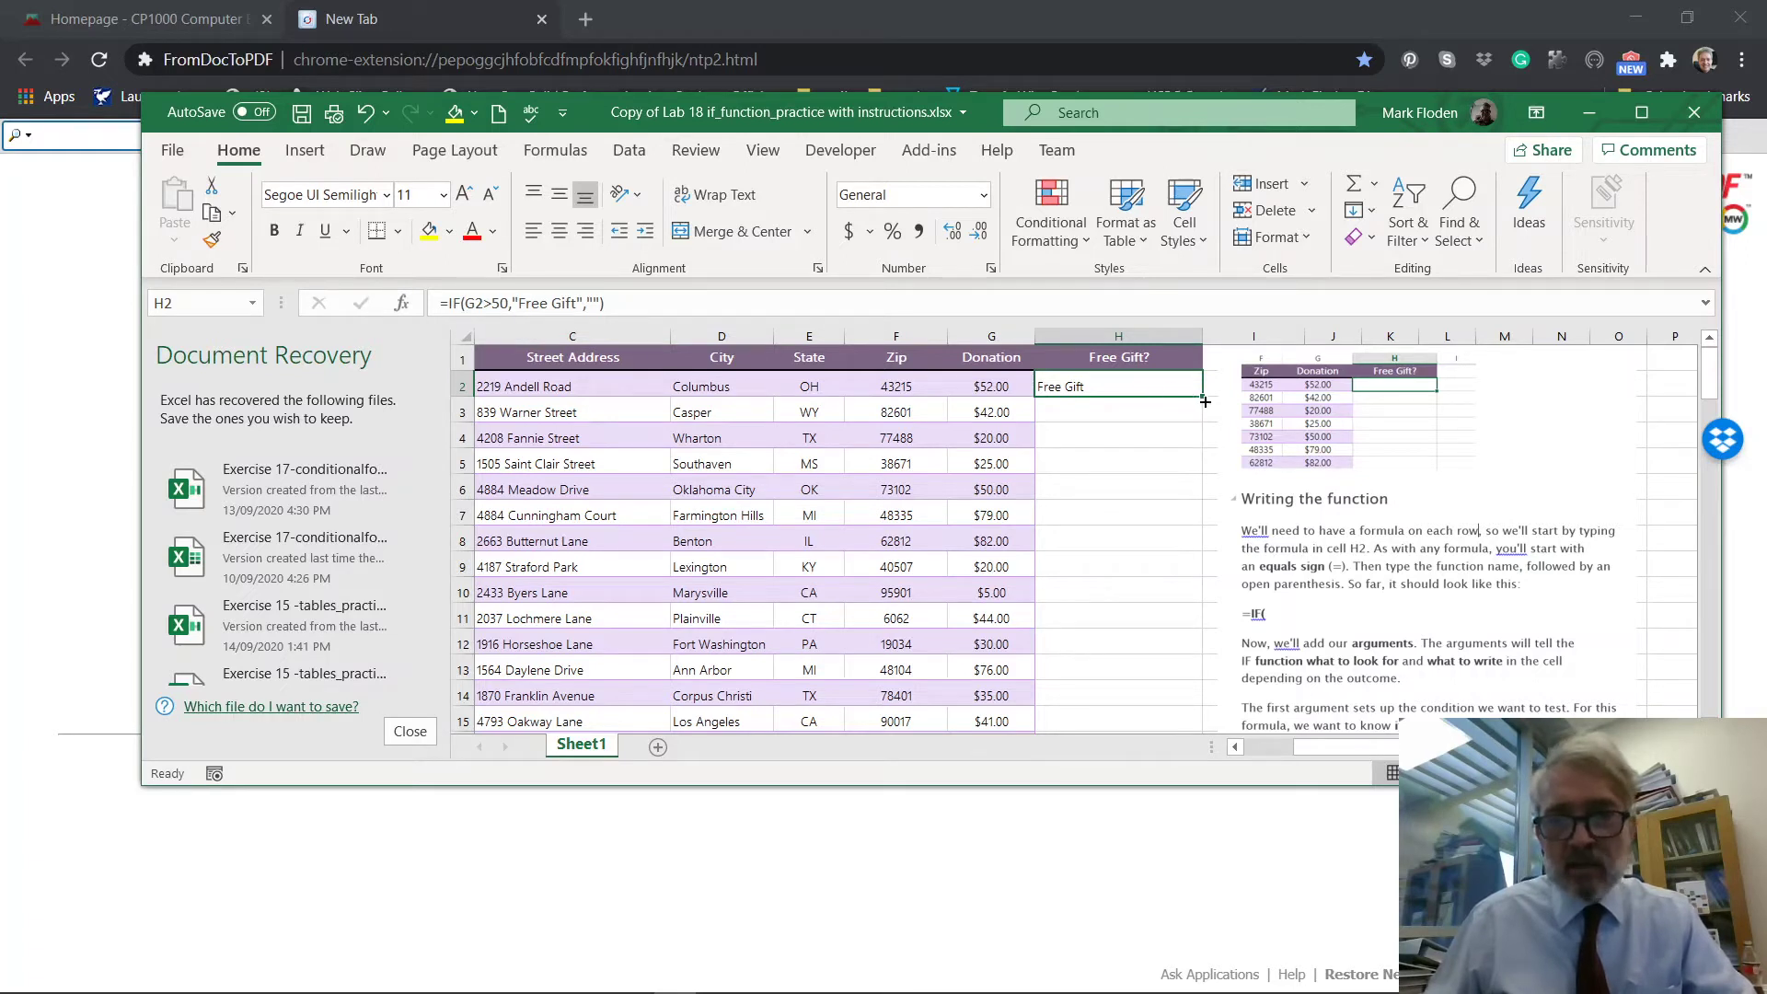
{"action": "left_click_drag", "start_coordinate": [1198, 394], "coordinate": [1200, 422]}
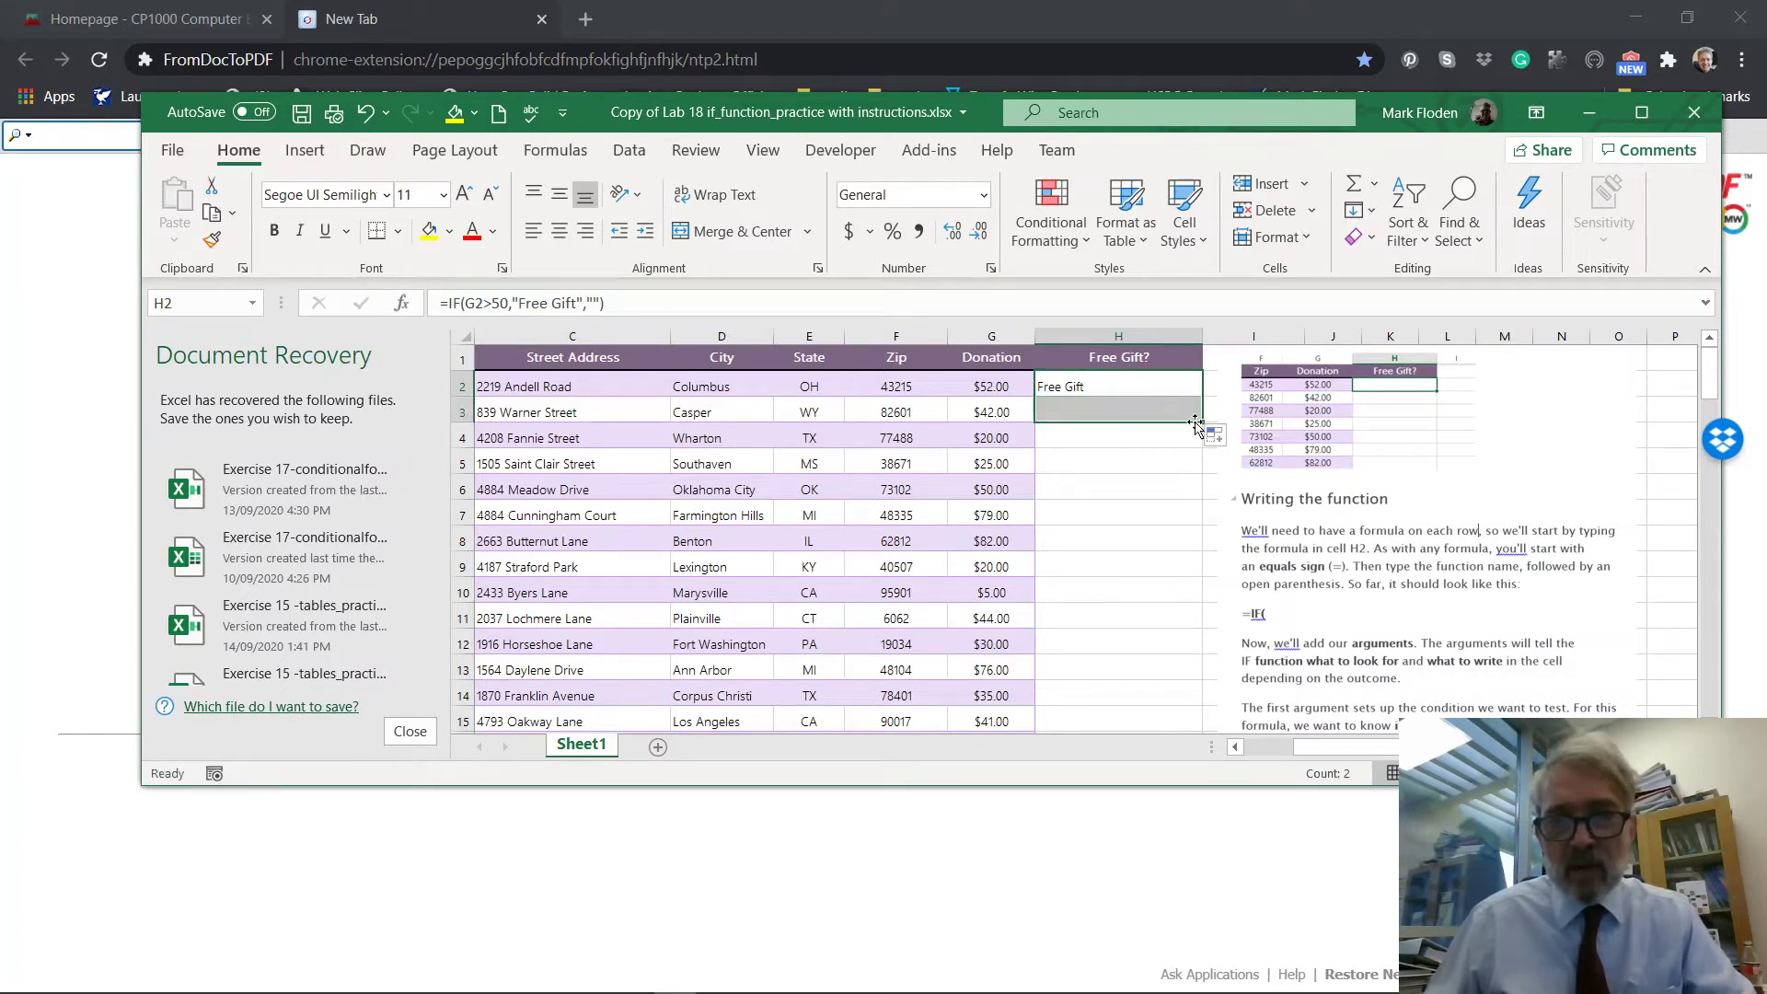
{"action": "left_click", "coordinate": [1068, 410]}
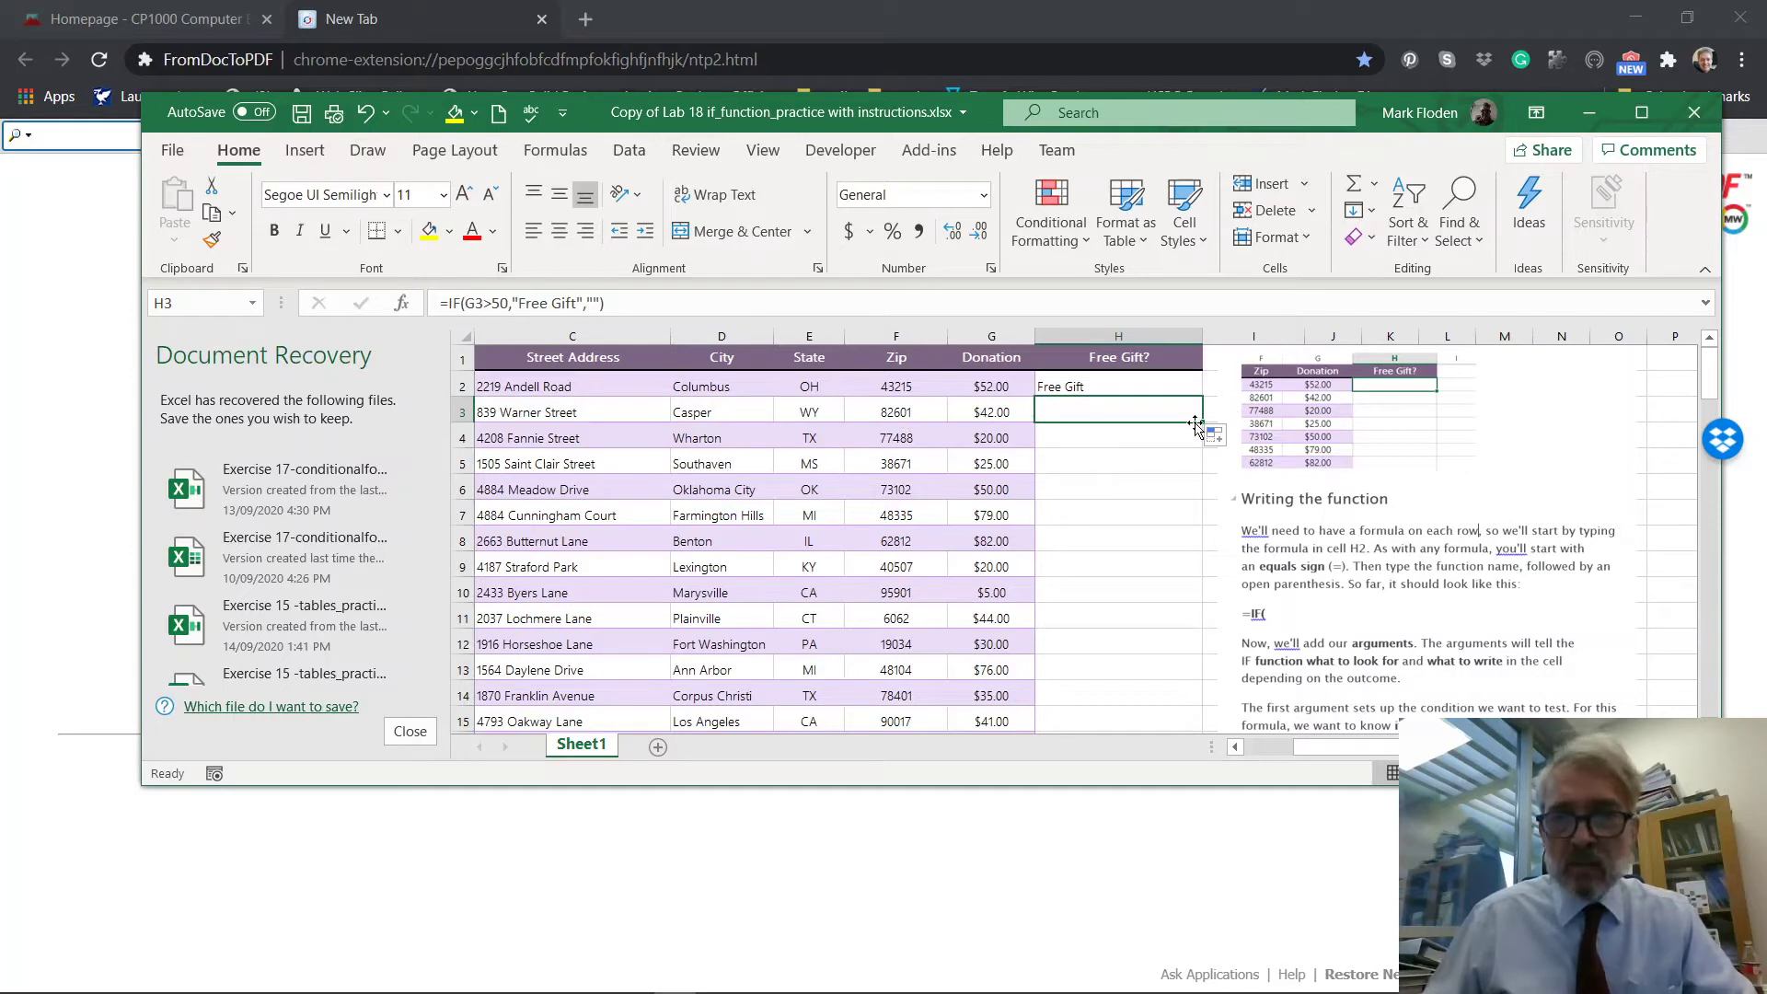
{"action": "left_click_drag", "start_coordinate": [1199, 423], "coordinate": [1158, 387]}
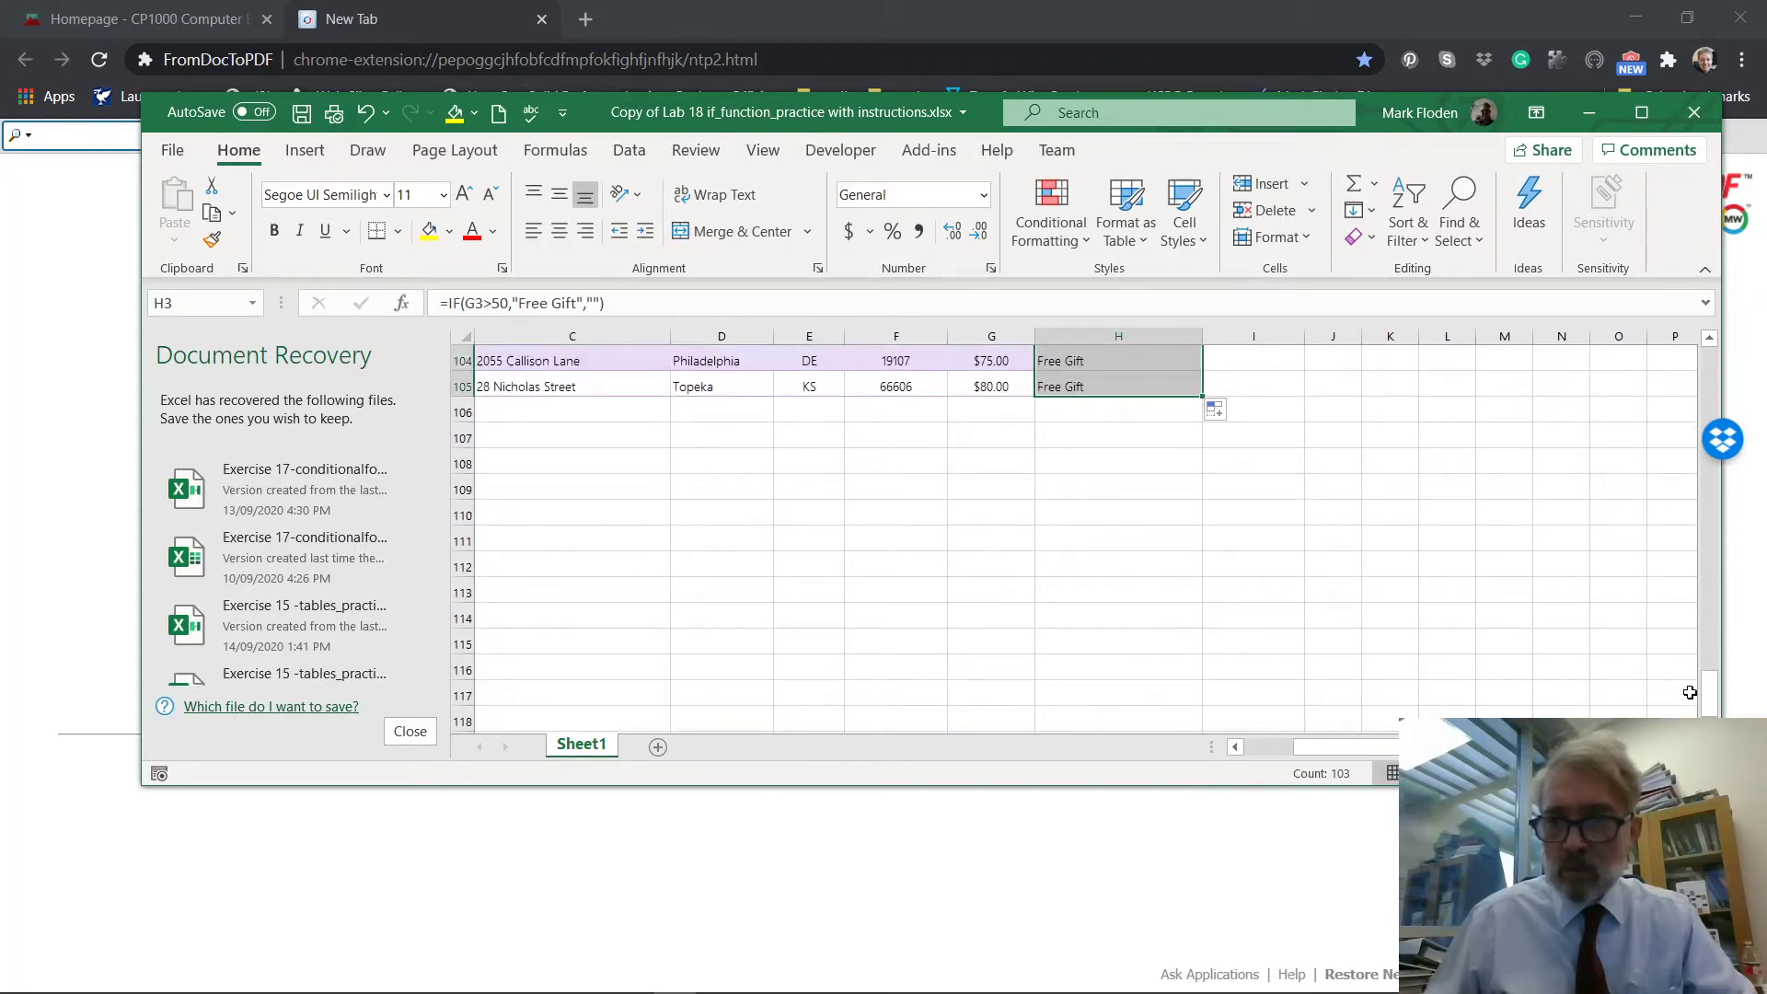
{"action": "left_click_drag", "start_coordinate": [1709, 709], "coordinate": [1709, 348]}
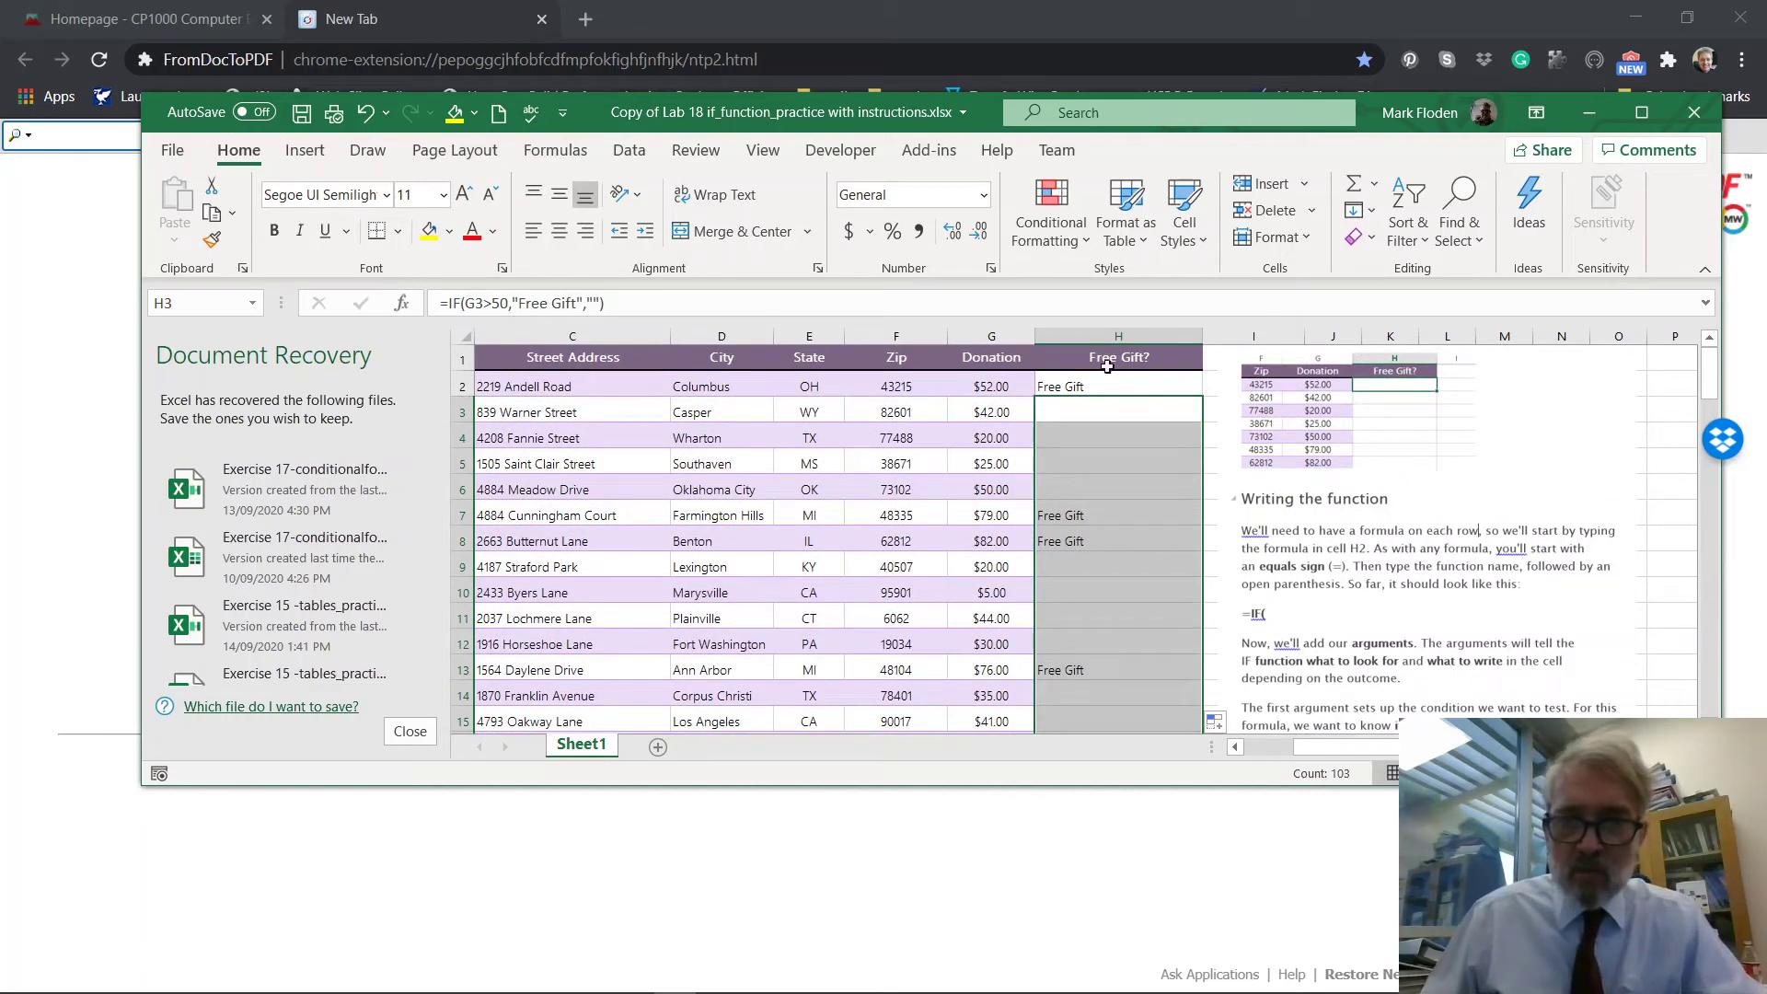
- Replace the blank result in H2 with a nested IF(G2>30,"Thank you card","")
{"action": "left_click", "coordinate": [1068, 385]}
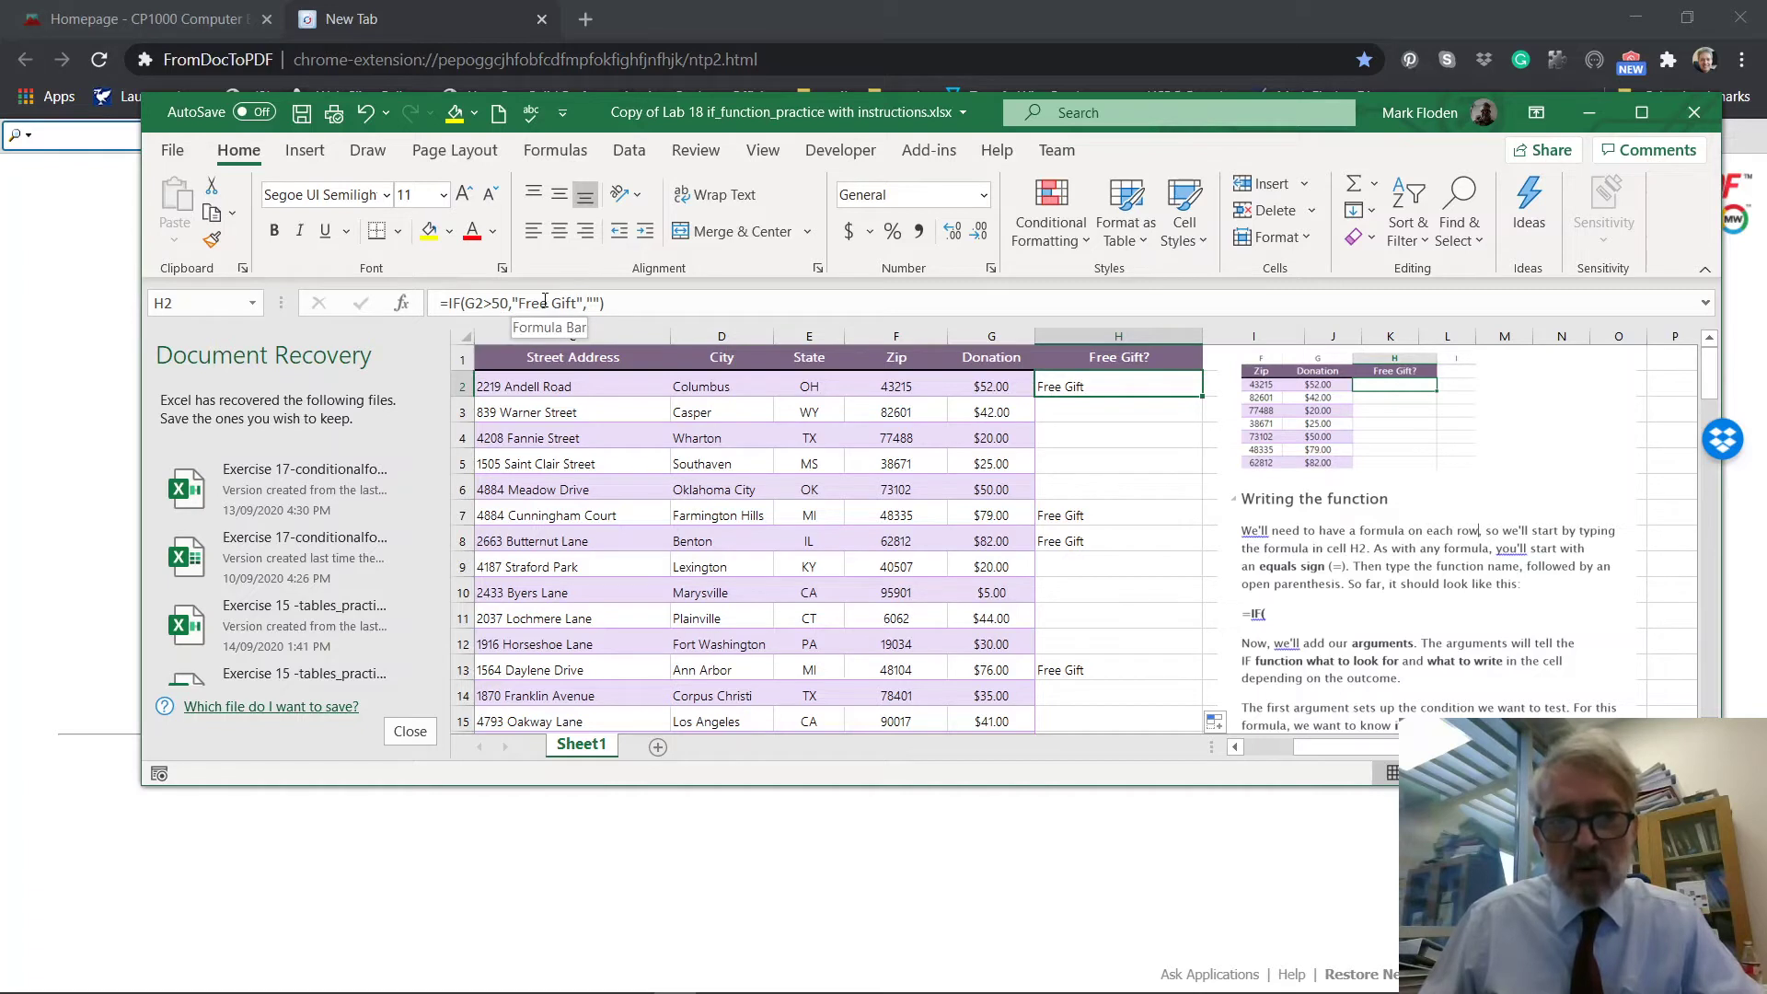
{"action": "left_click", "coordinate": [602, 304]}
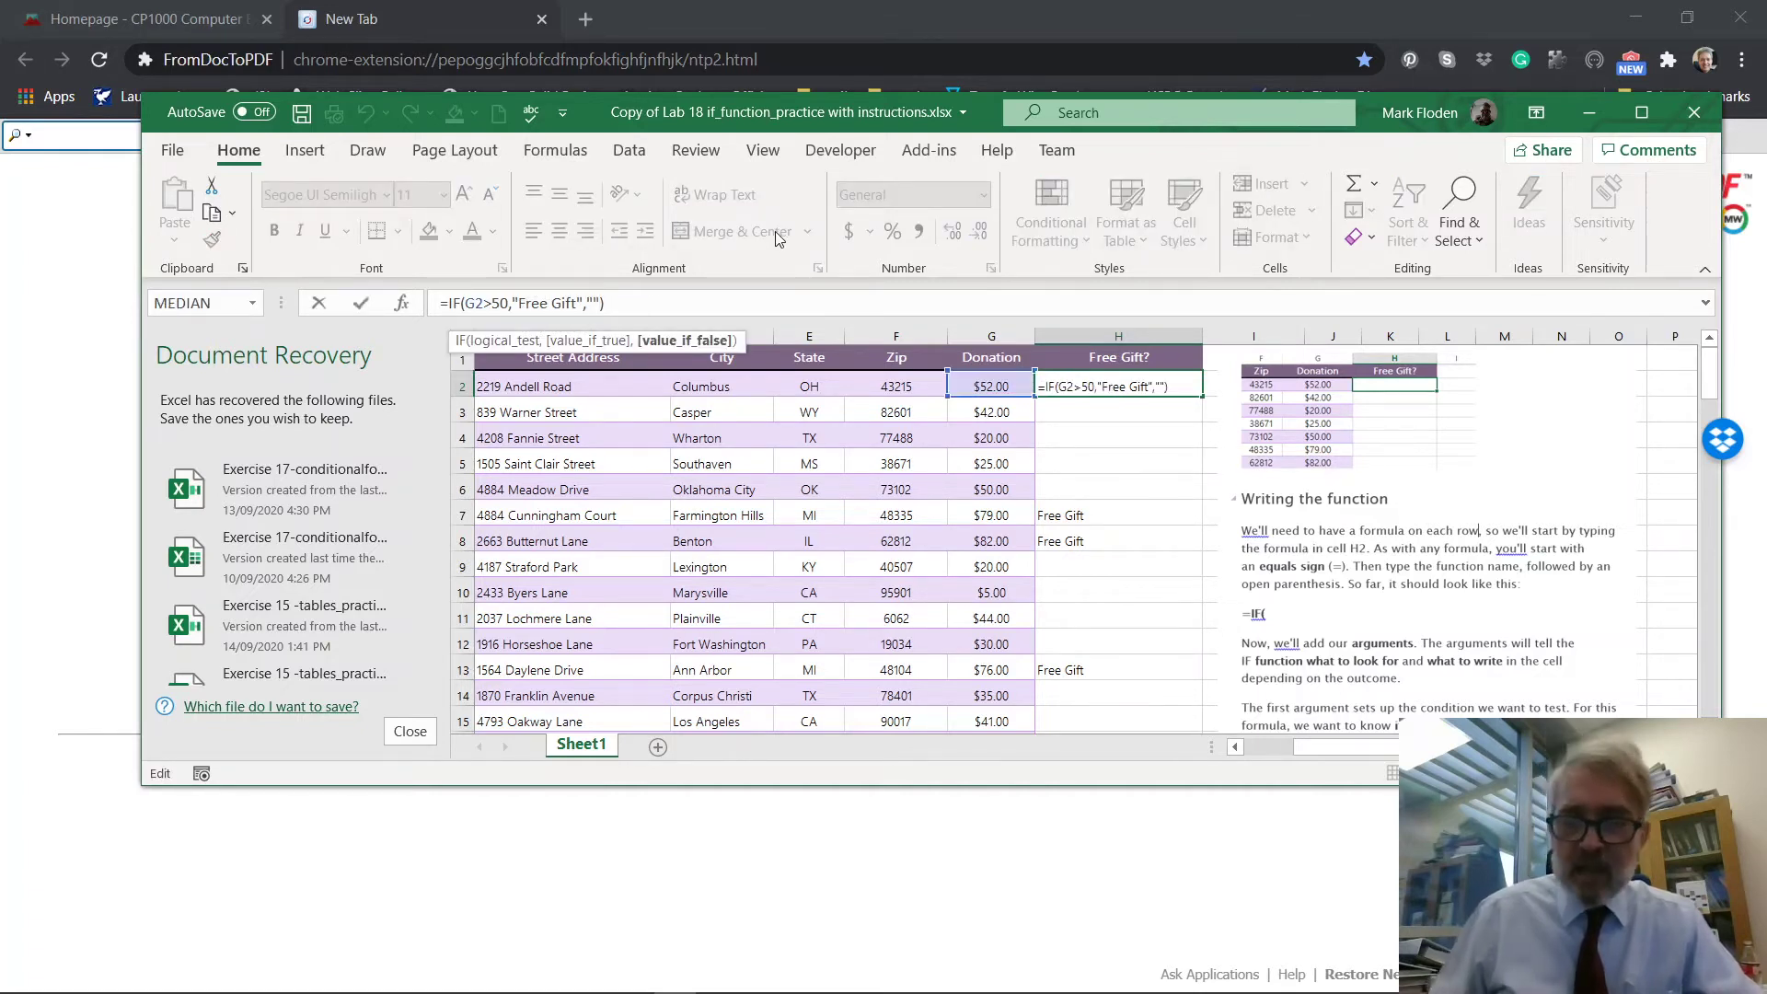
{"action": "key", "text": "BackSpace"}
{"action": "key", "text": "BackSpace"}
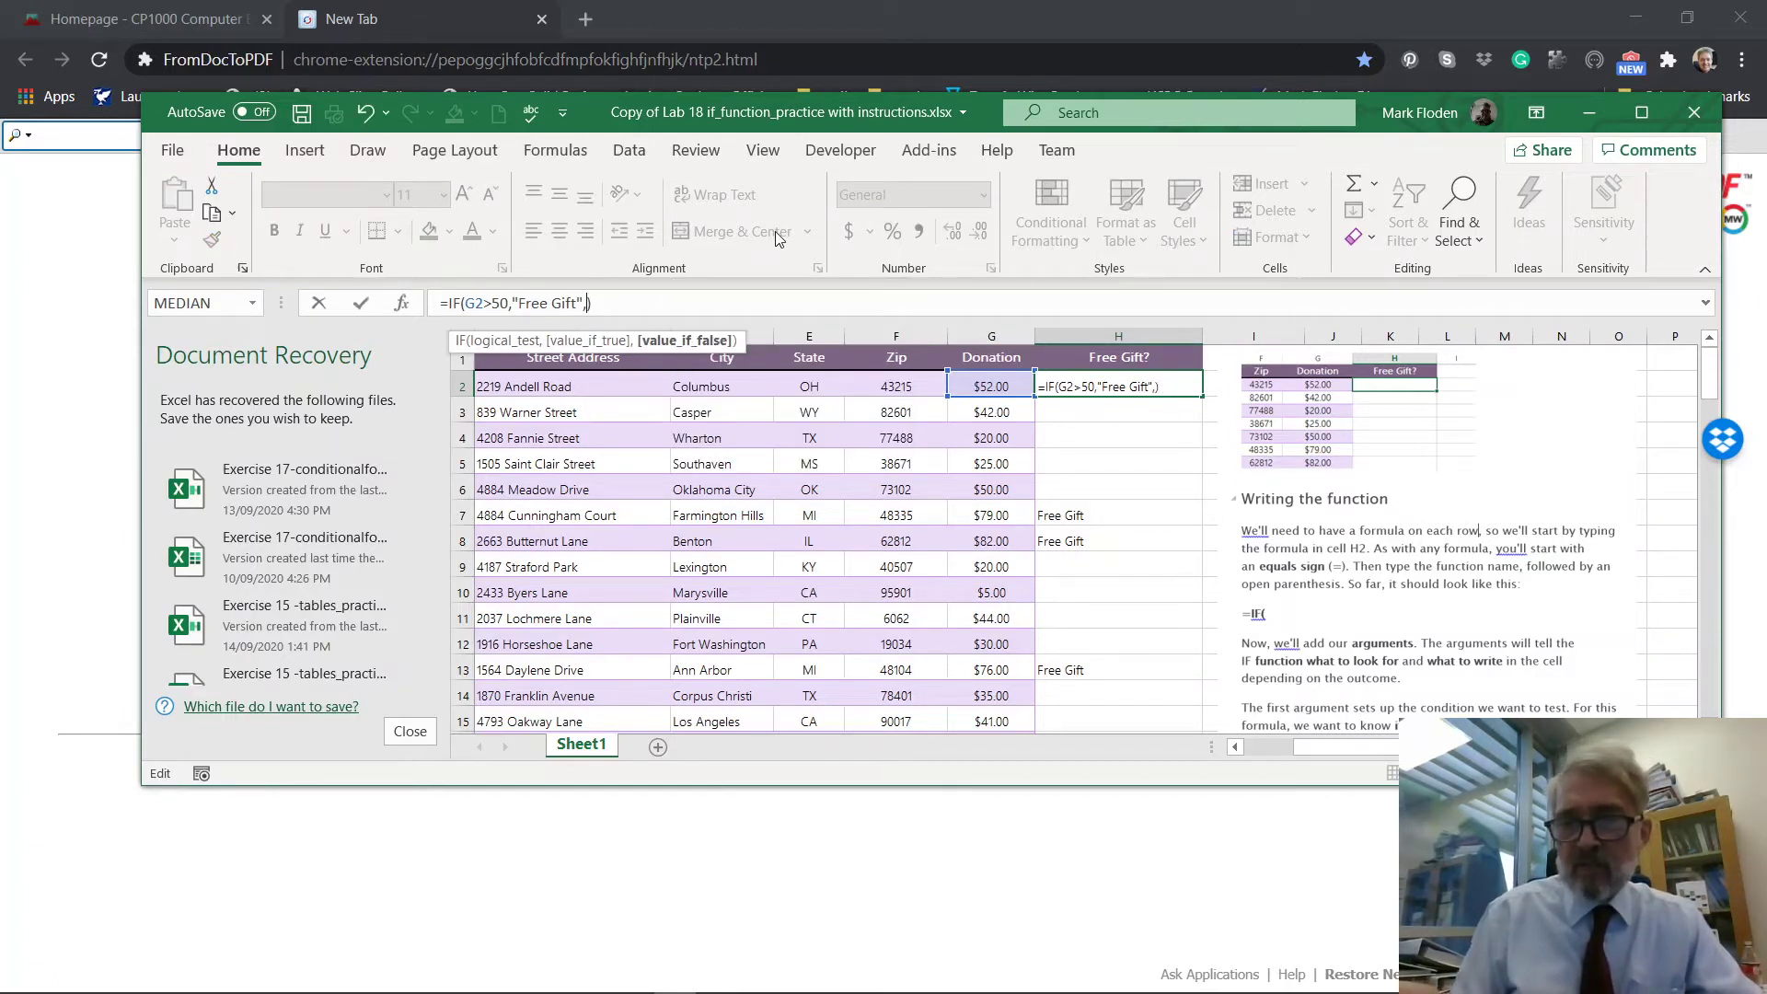
{"action": "type", "text": "if"}
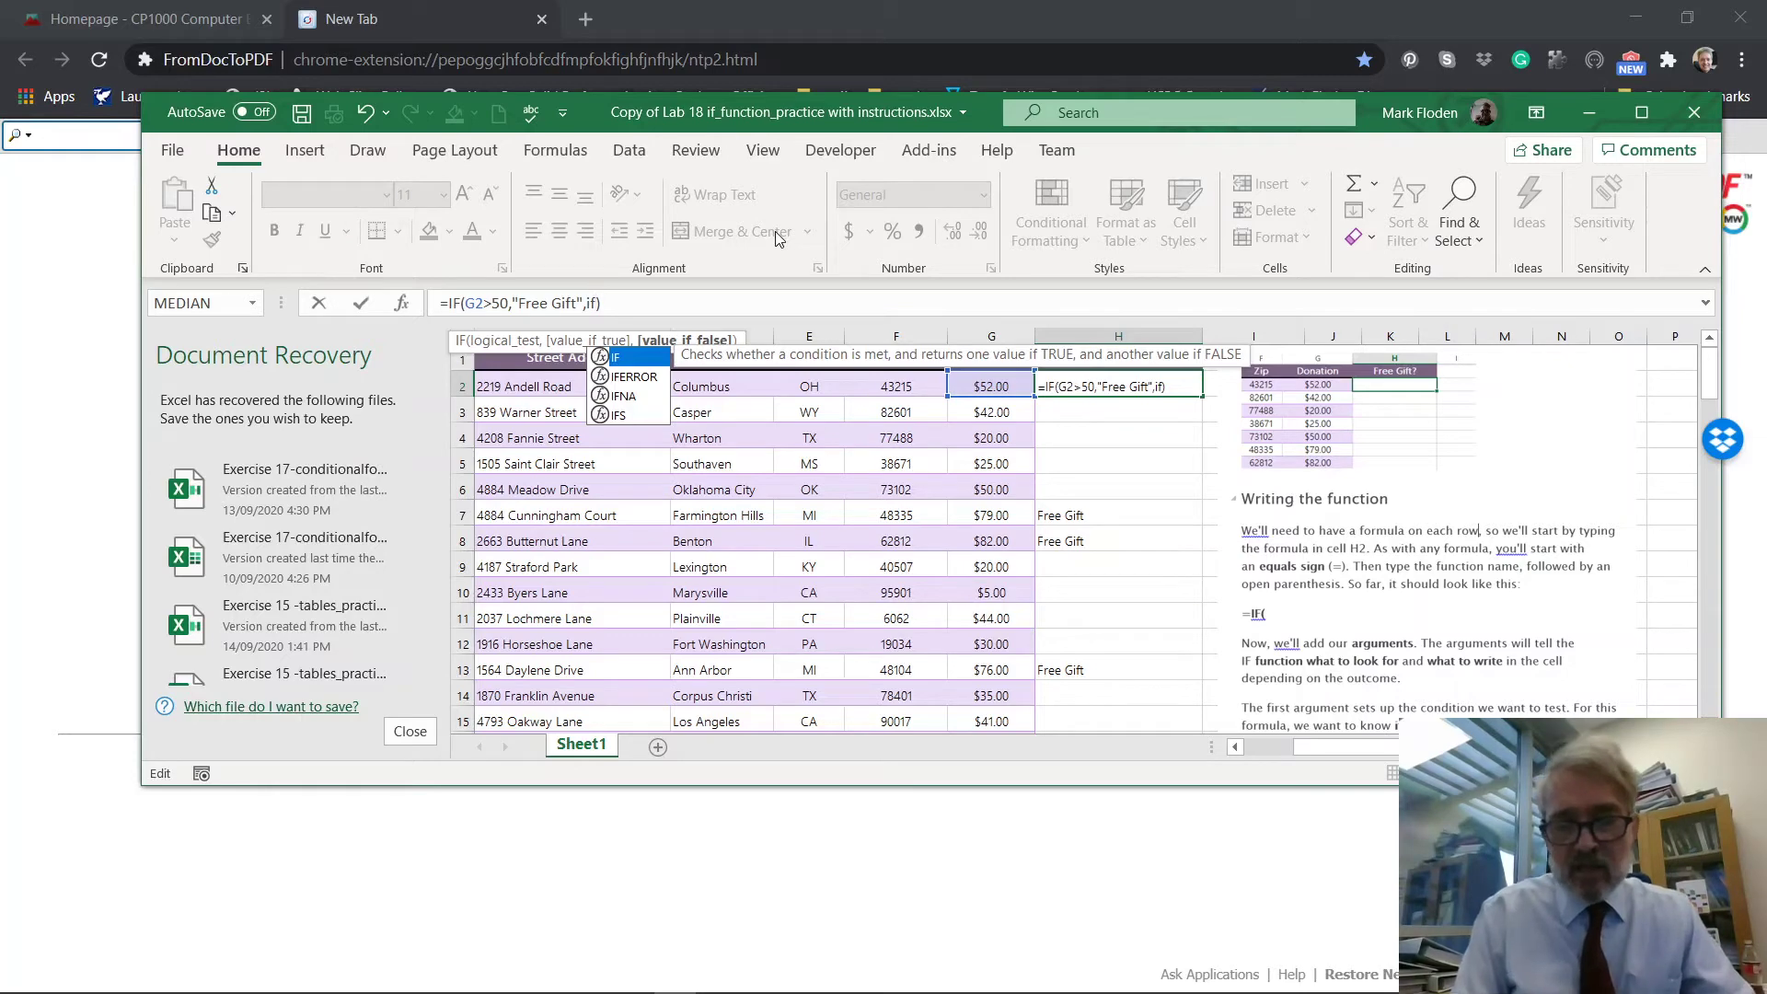
{"action": "type", "text": "("}
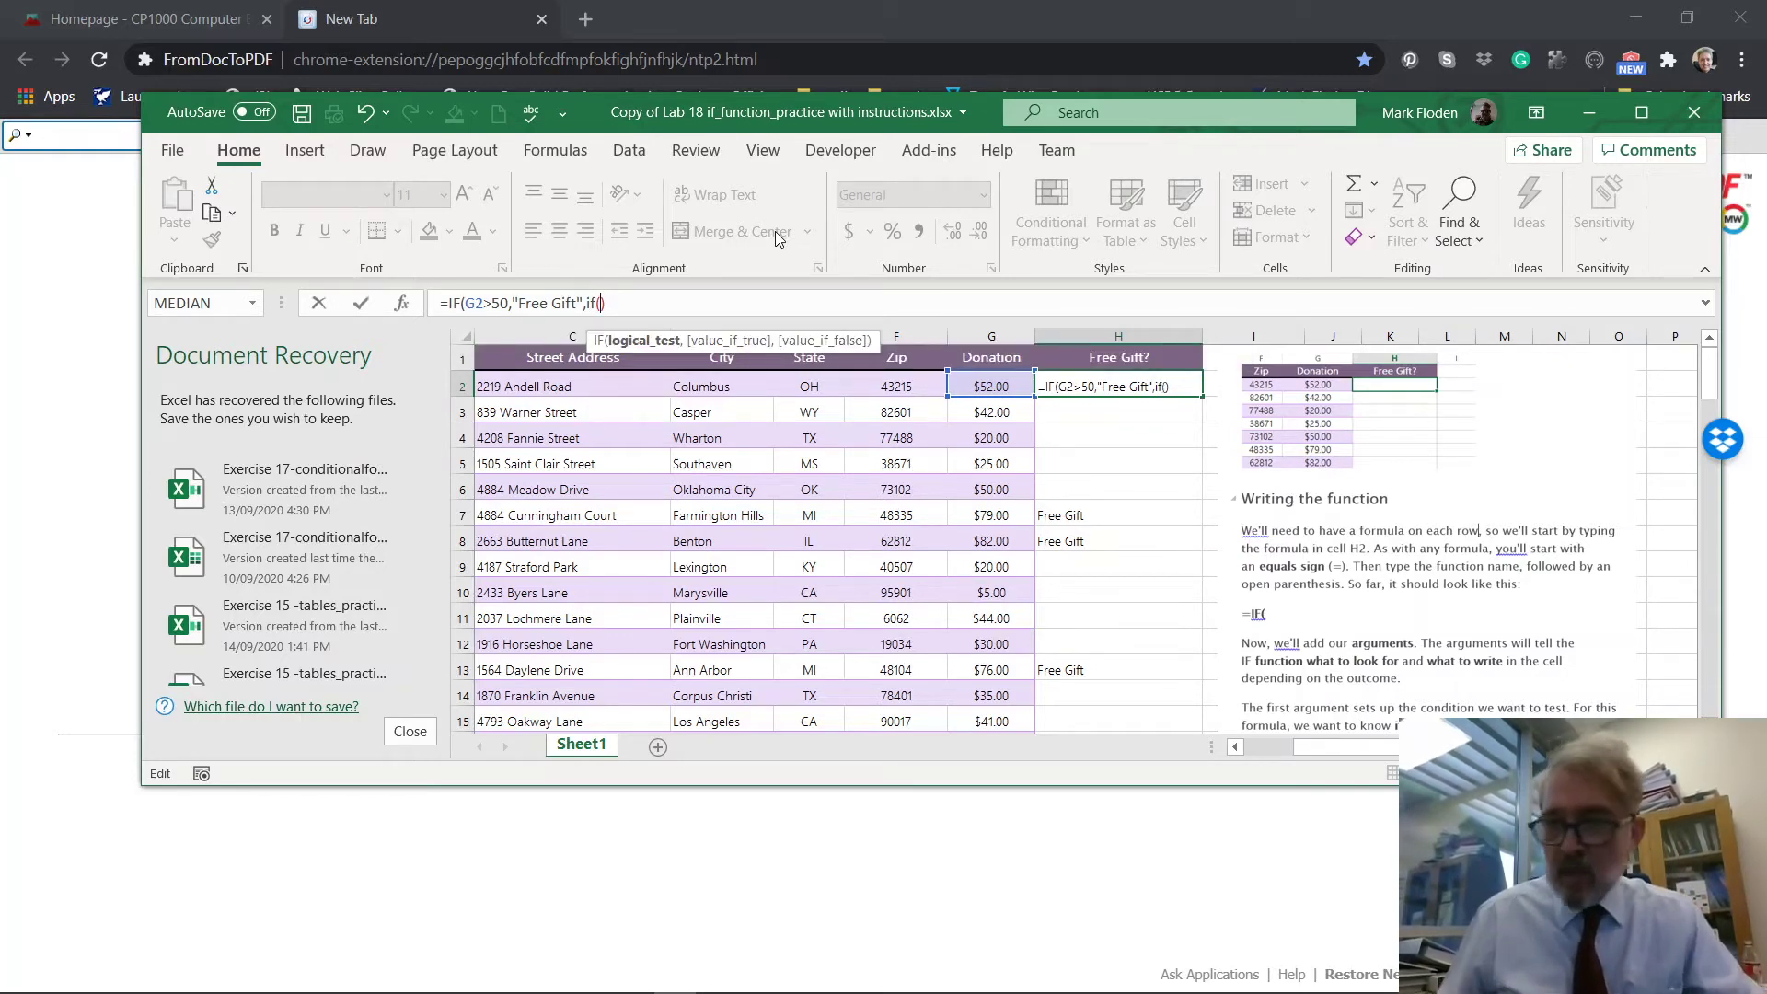
{"action": "left_click", "coordinate": [989, 381]}
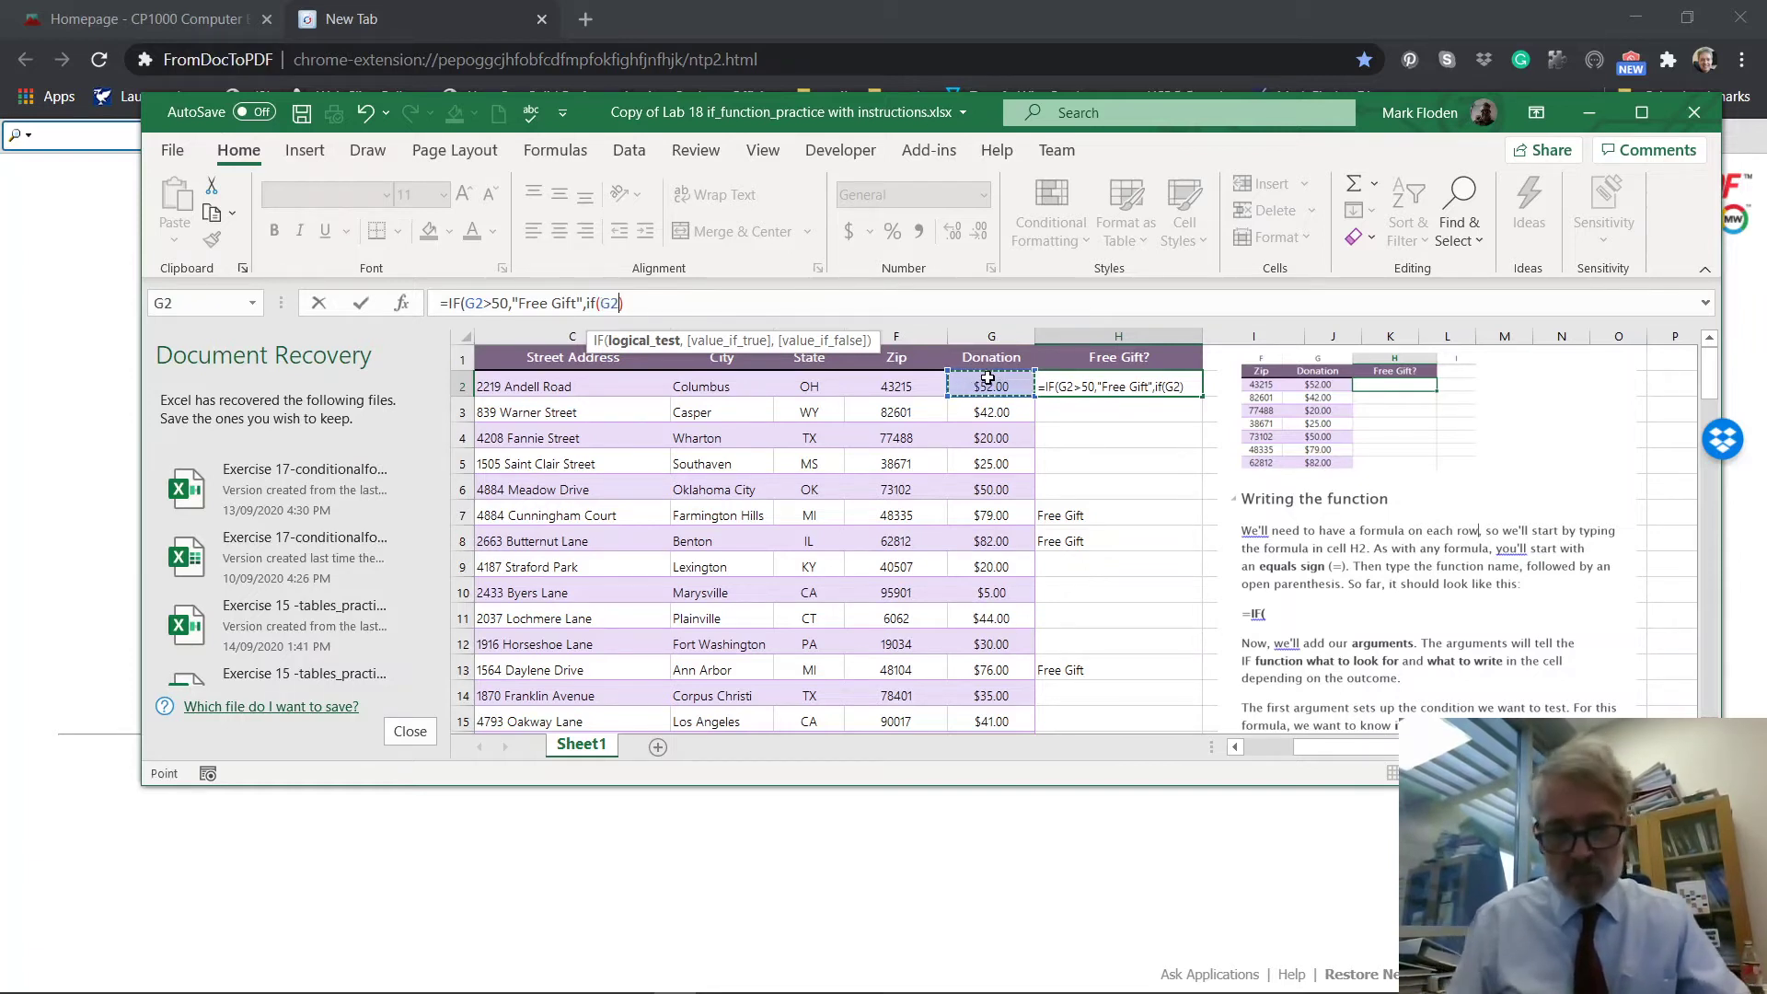
{"action": "type", "text": ">30,"}
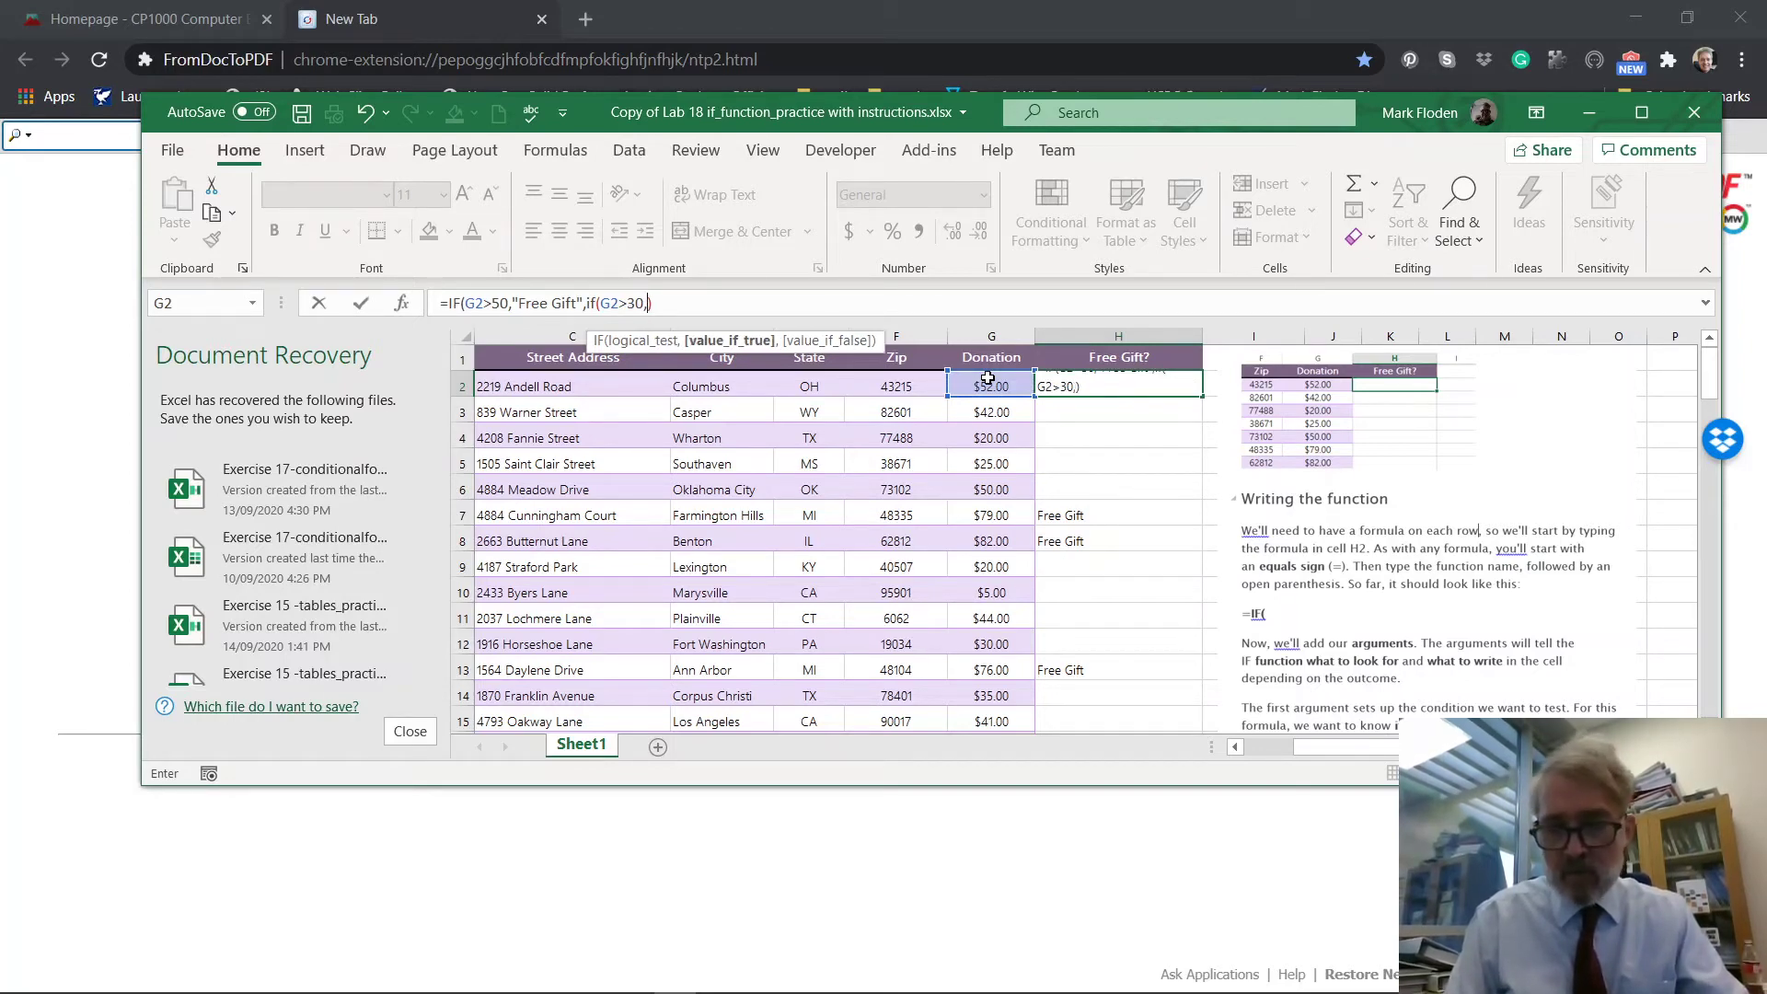
{"action": "type", "text": "\""}
{"action": "type", "text": "Thank "}
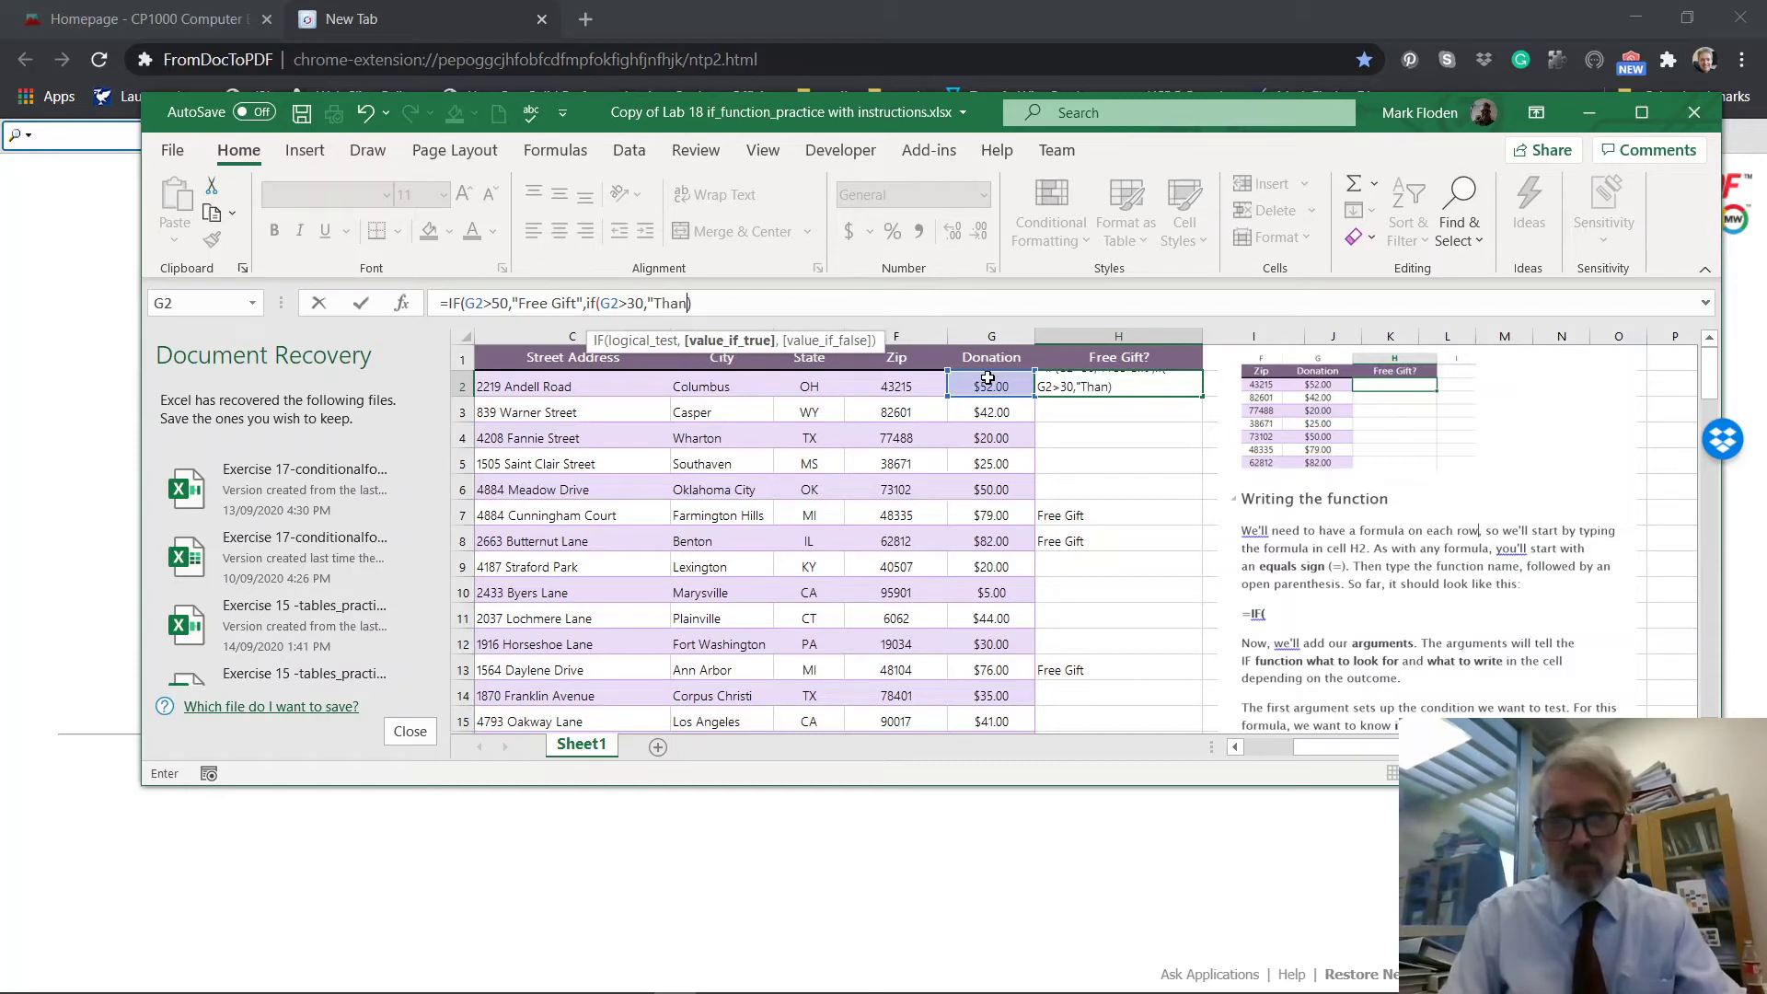
{"action": "type", "text": "you card"}
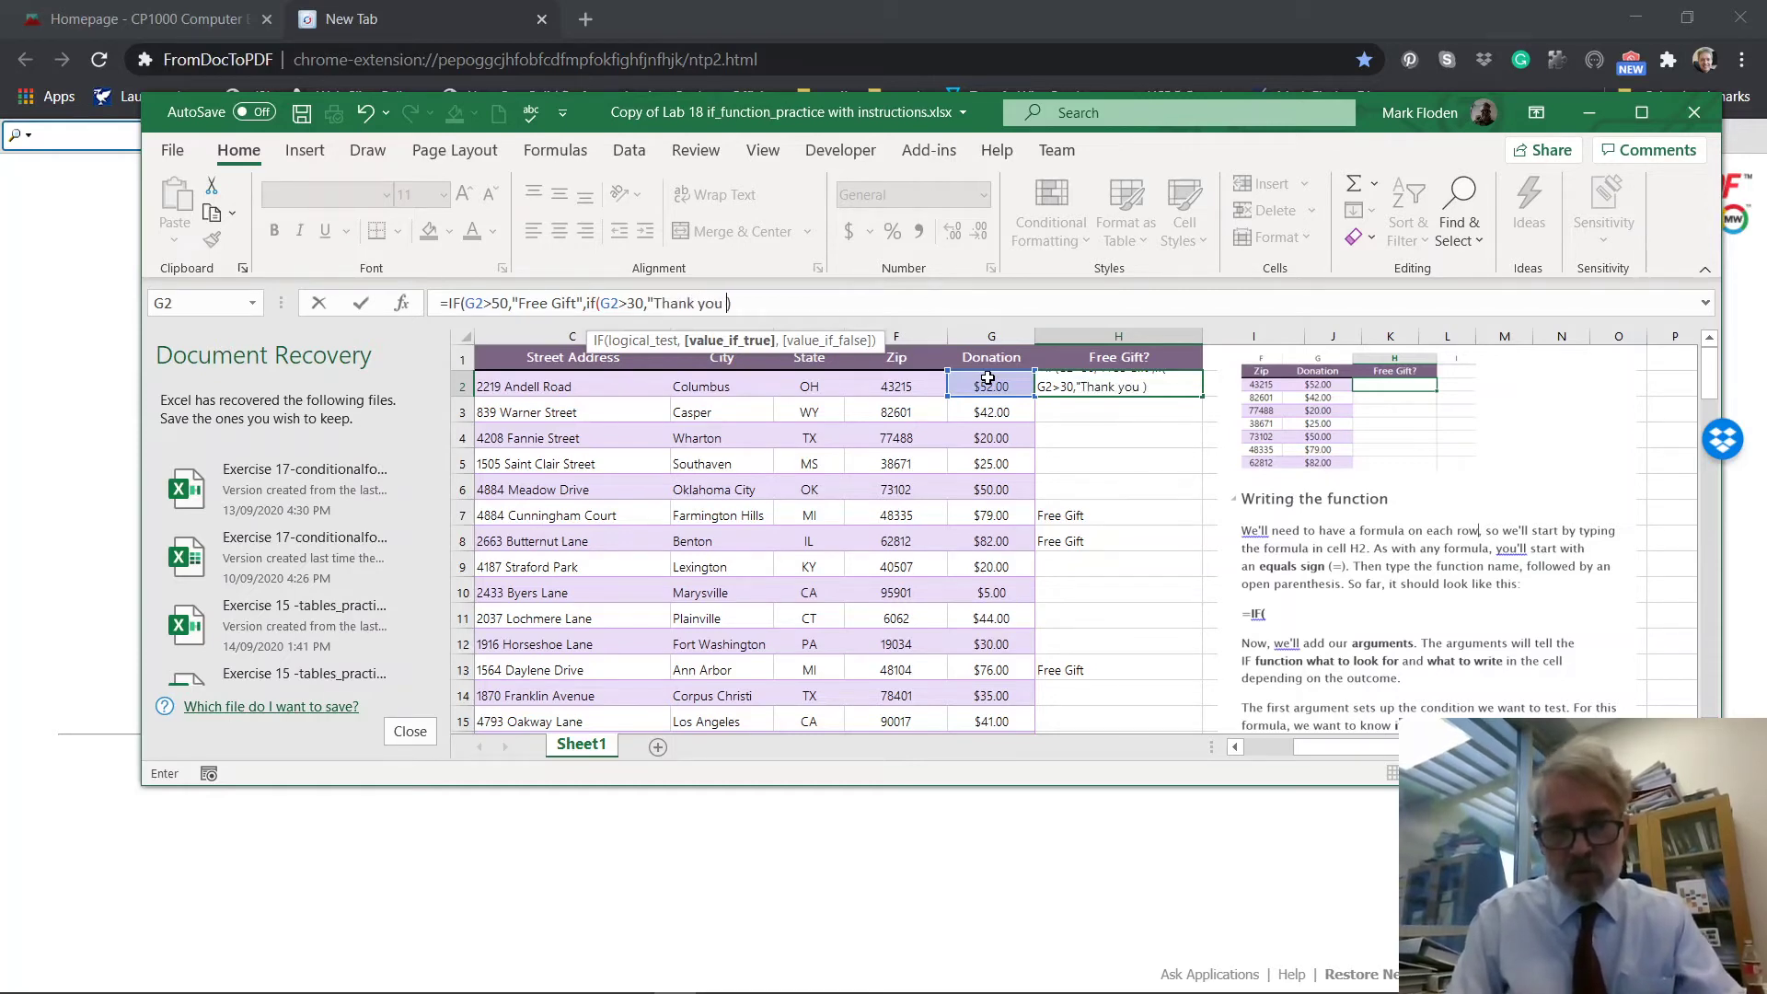
{"action": "type", "text": "\","}
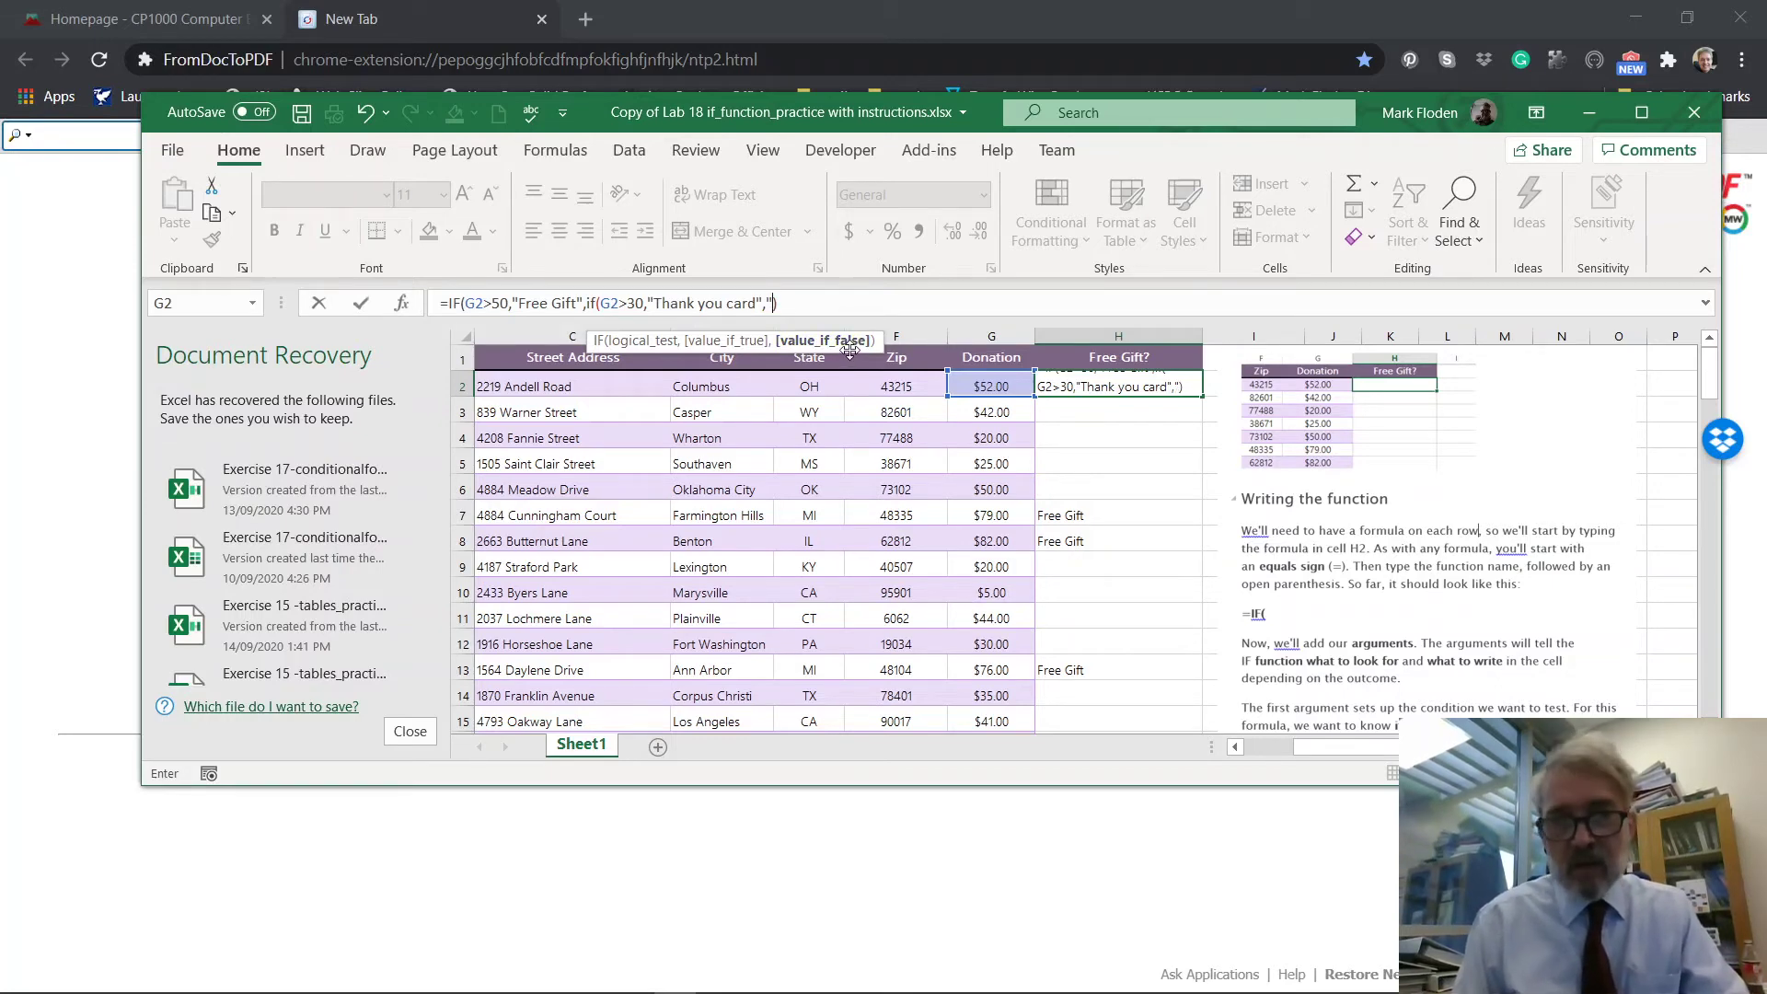
{"action": "type", "text": "\""}
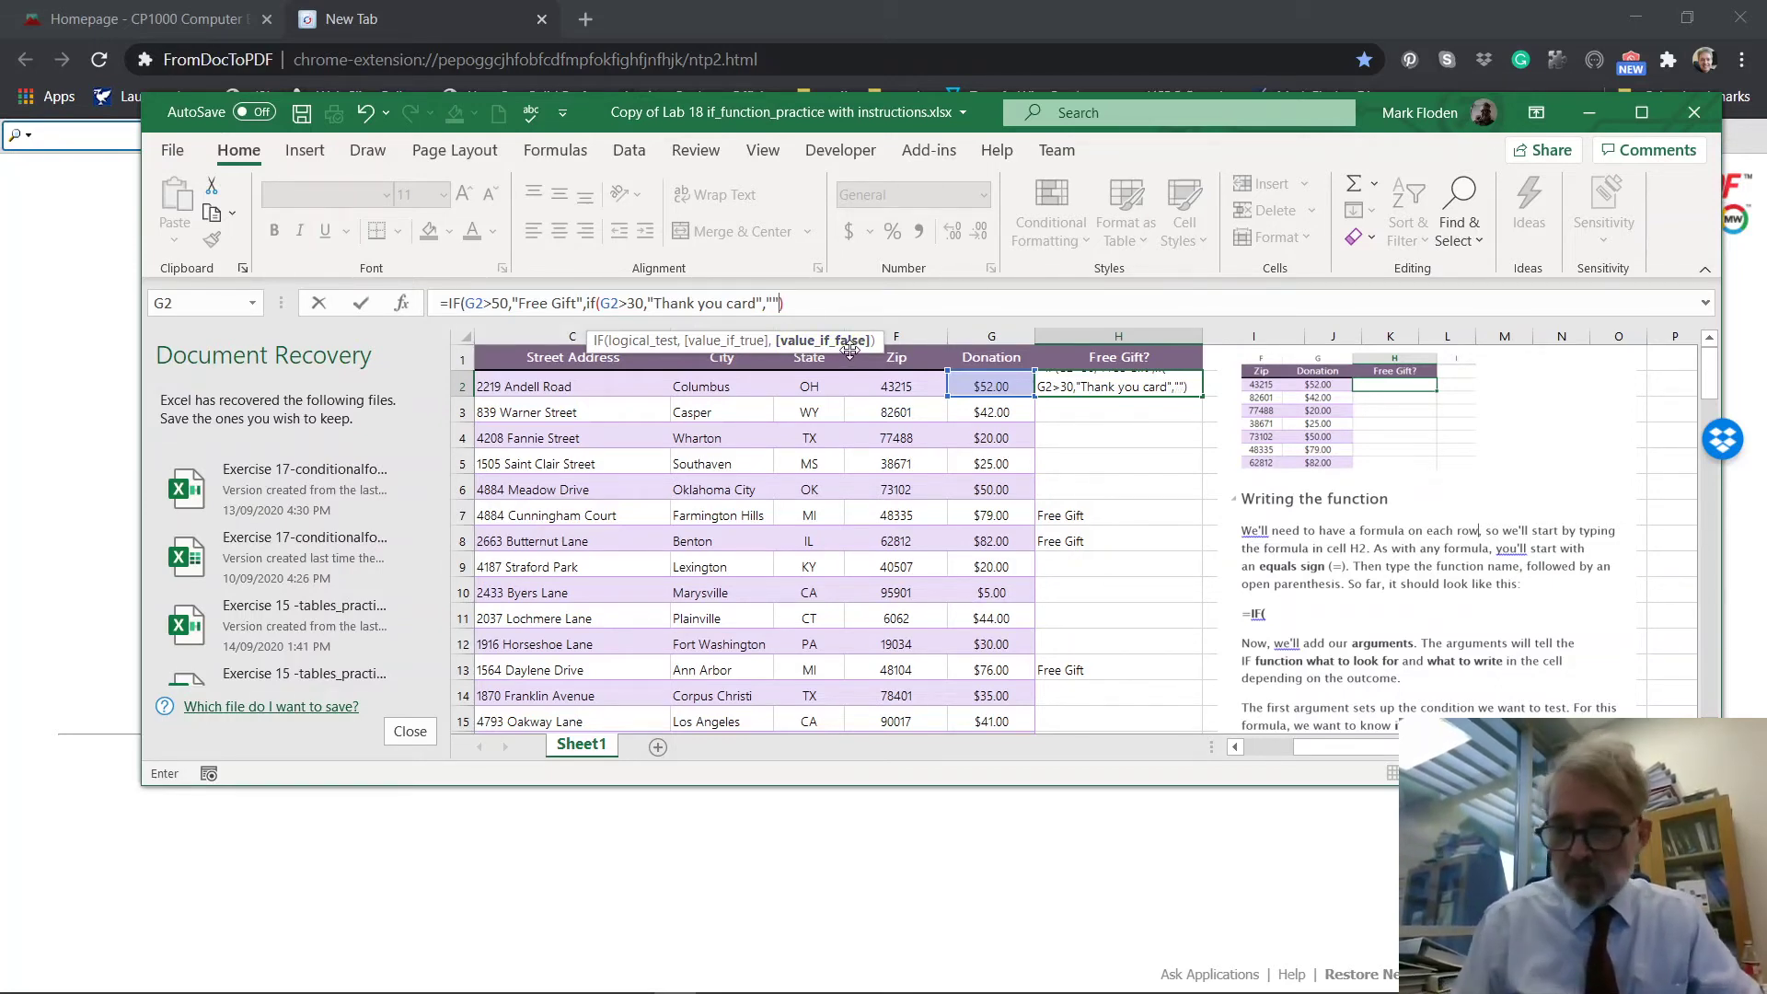
{"action": "key", "text": "Return"}
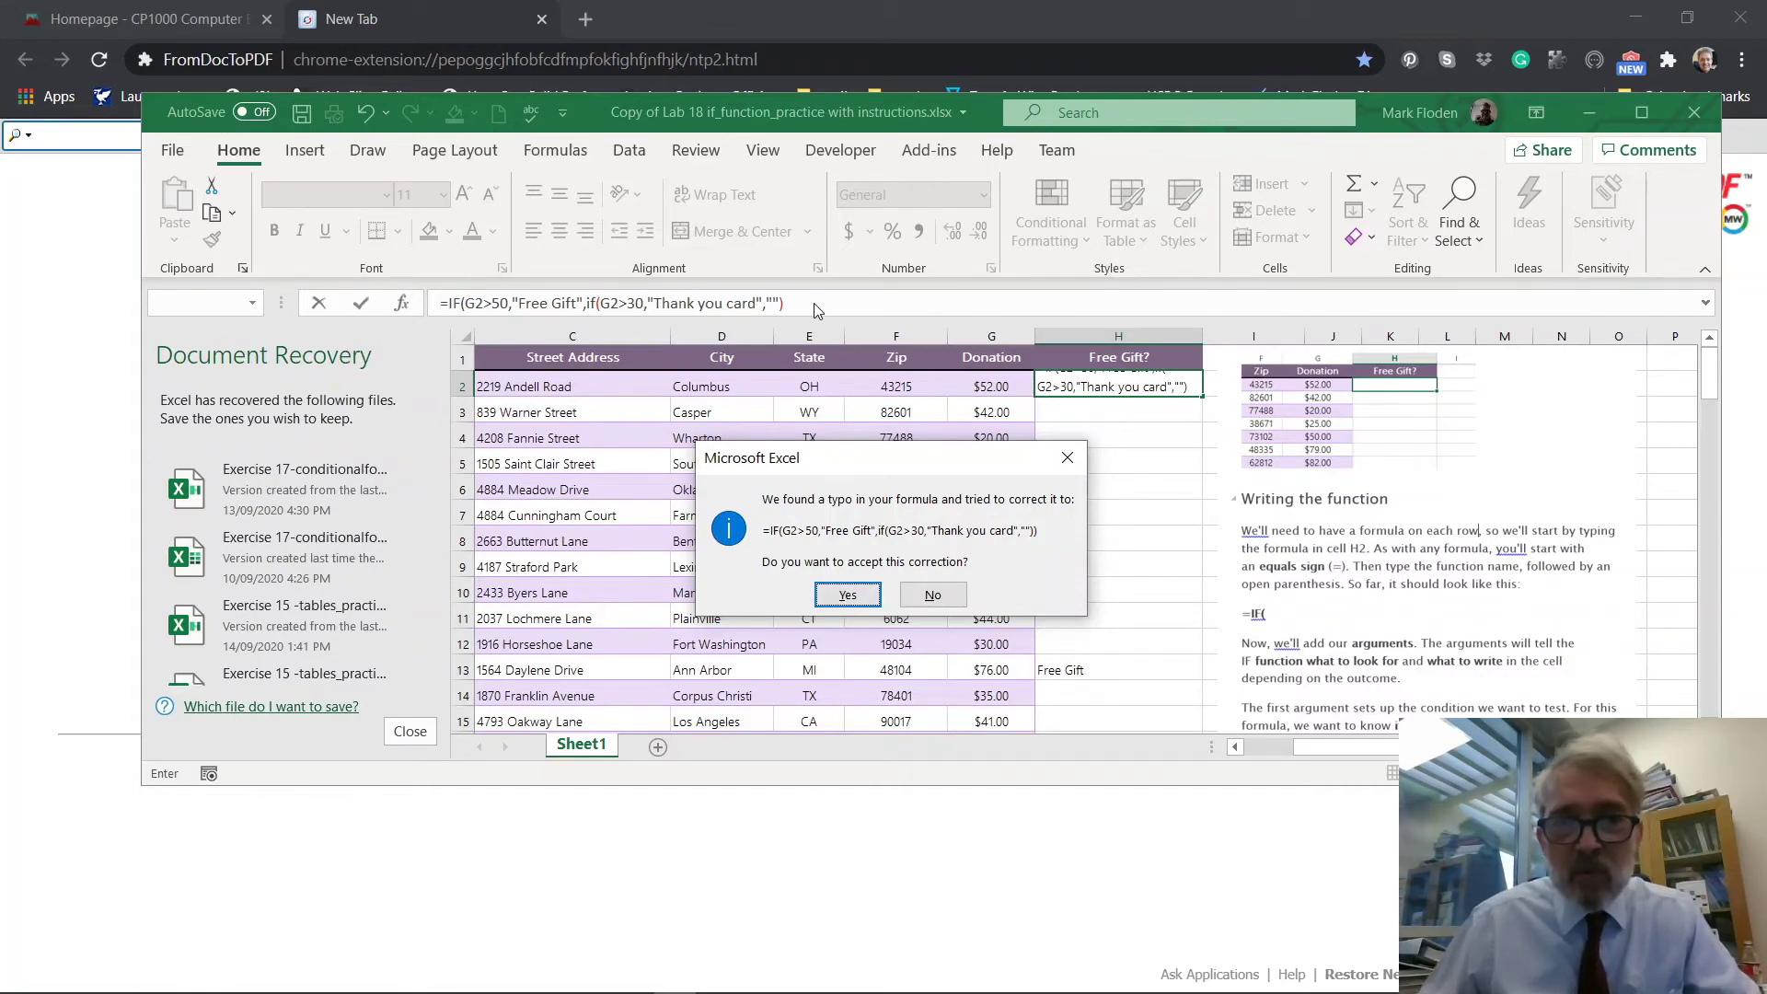
- Accept Excel's parenthesis correction and copy the nested IF from H2 down to row 105
{"action": "left_click", "coordinate": [850, 594]}
{"action": "left_click", "coordinate": [1084, 386]}
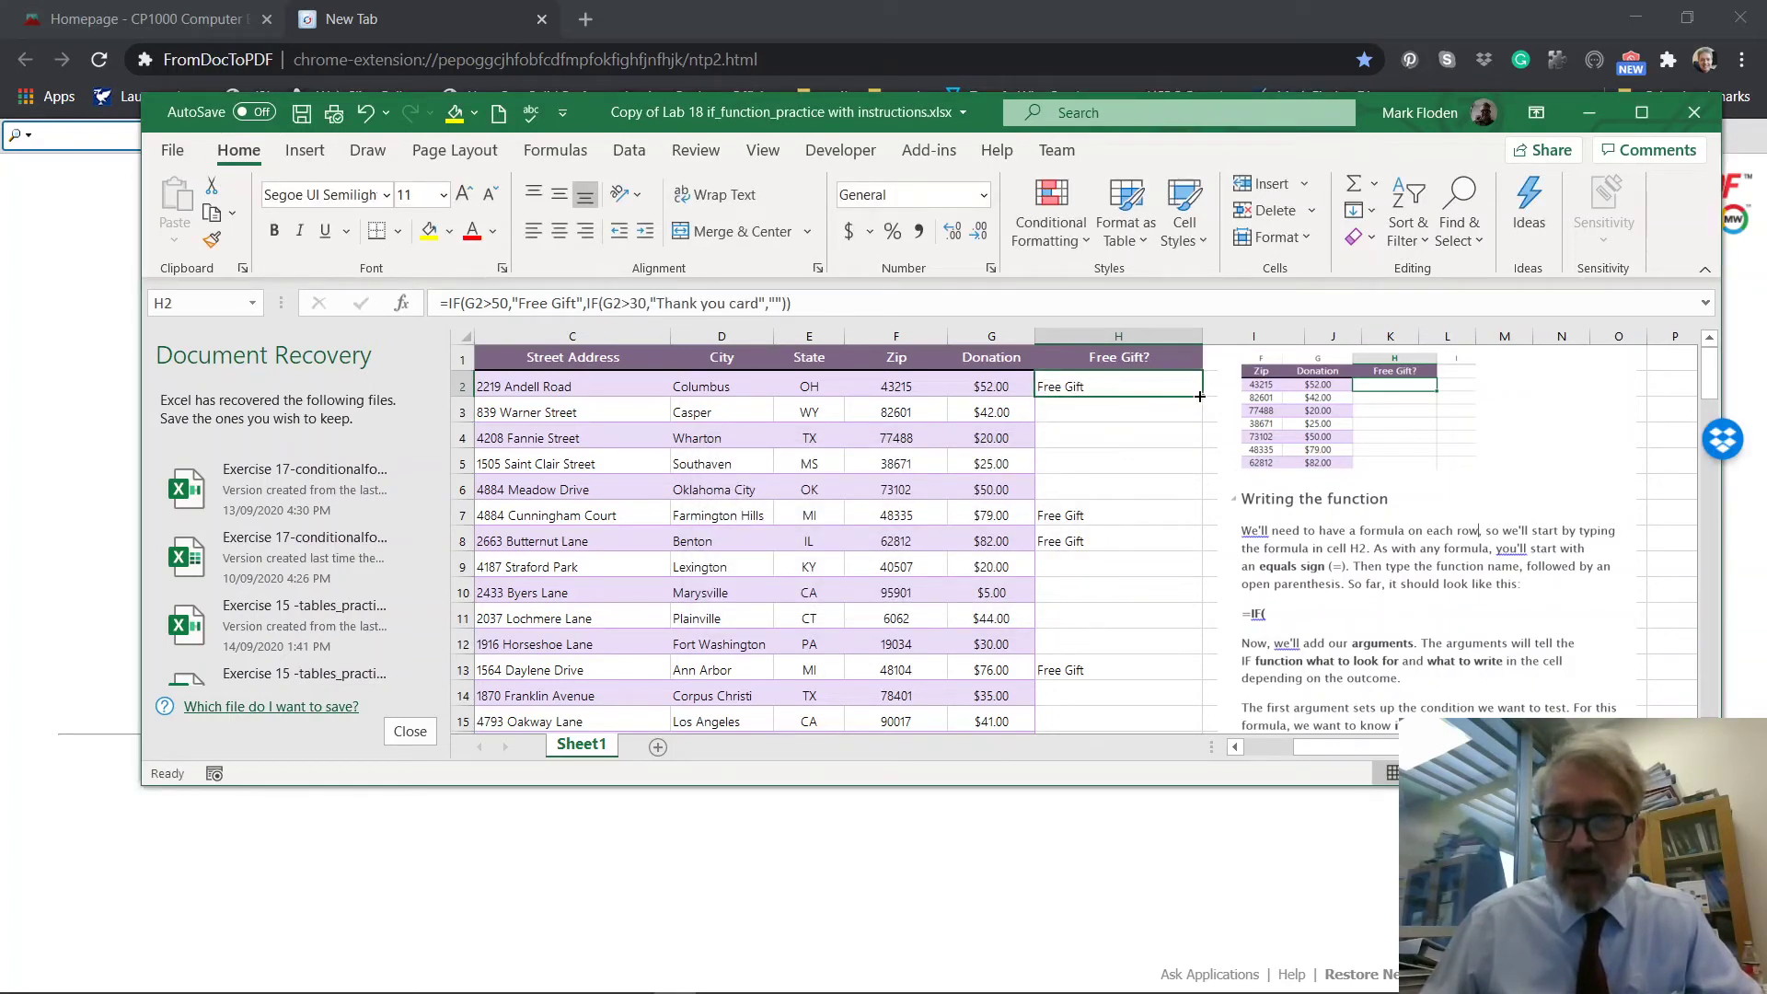
{"action": "left_click_drag", "start_coordinate": [1200, 395], "coordinate": [1199, 568]}
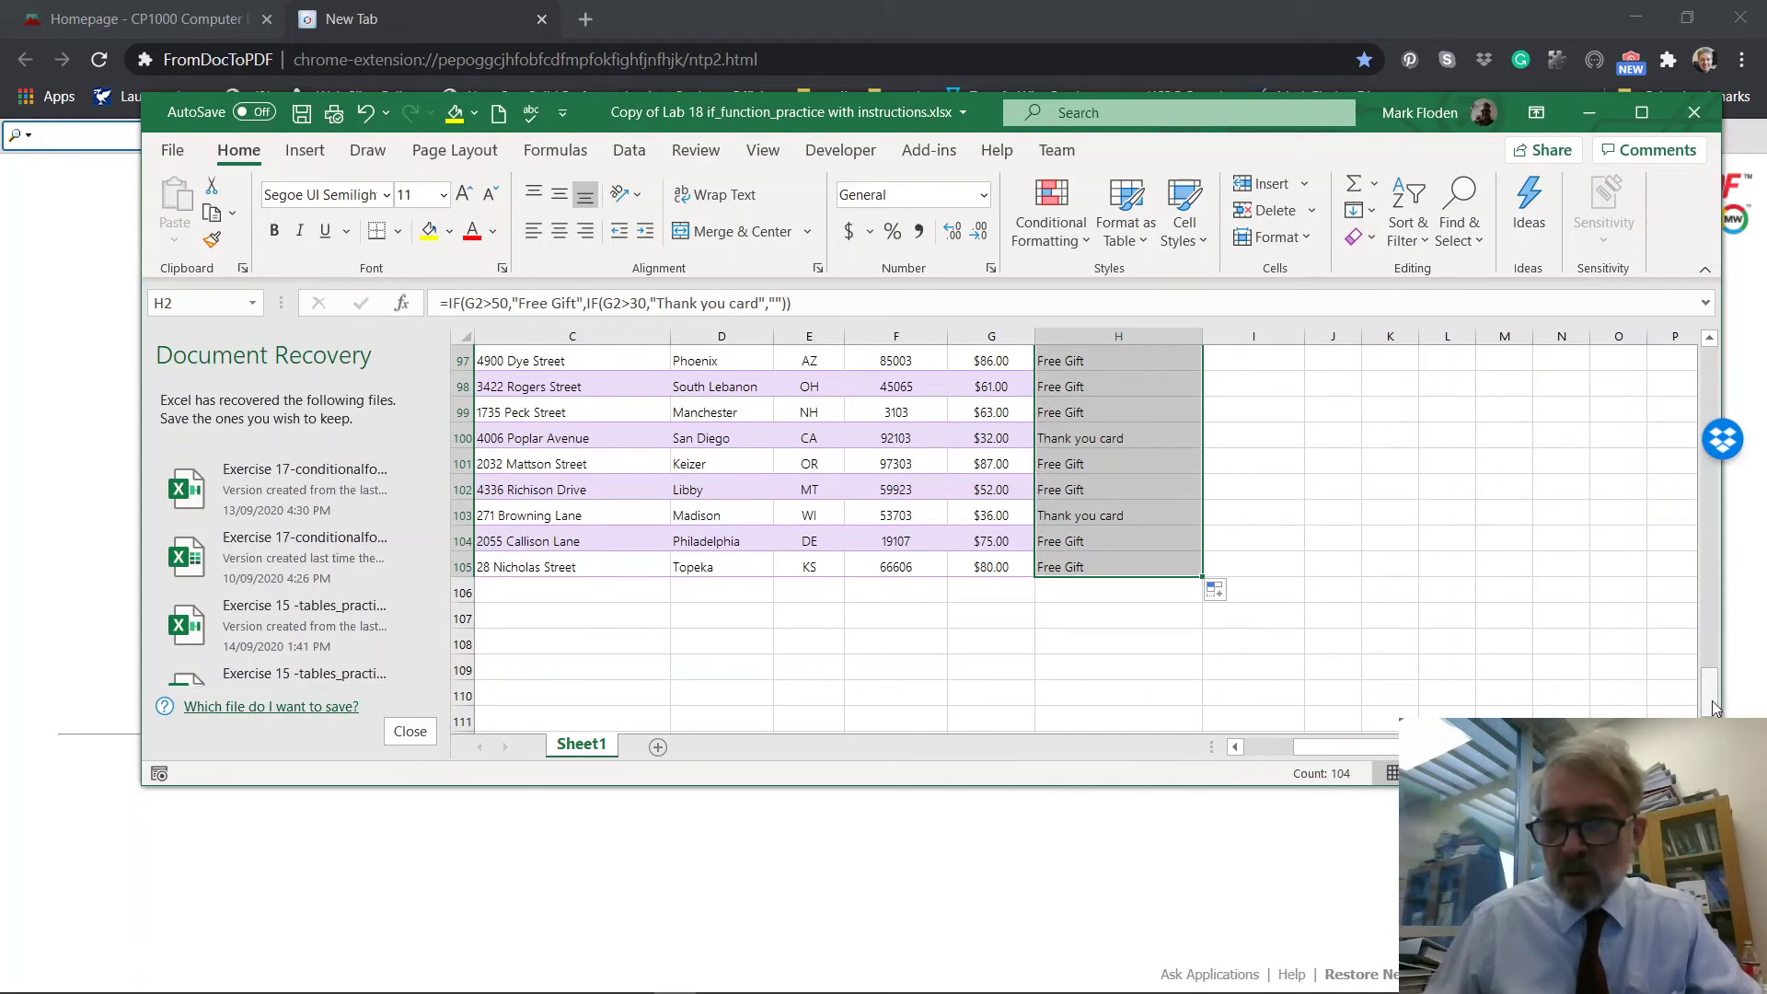
{"action": "left_click_drag", "start_coordinate": [1713, 705], "coordinate": [1713, 378]}
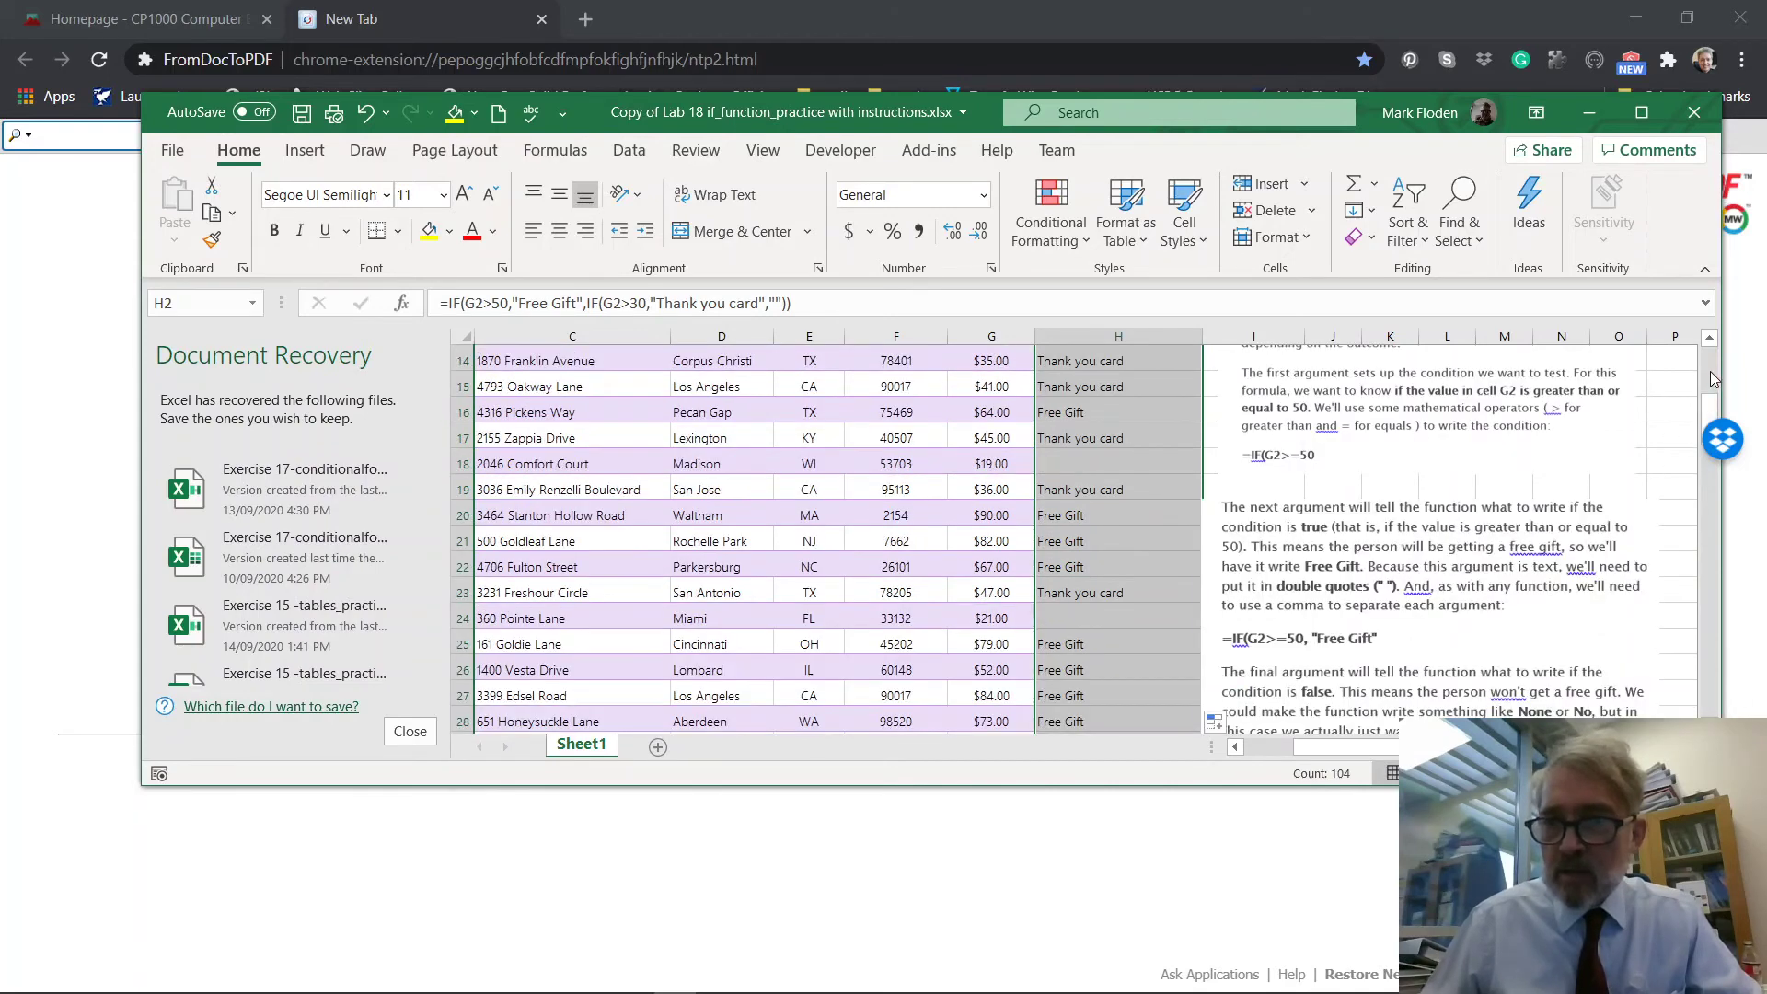
{"action": "left_click", "coordinate": [1709, 368]}
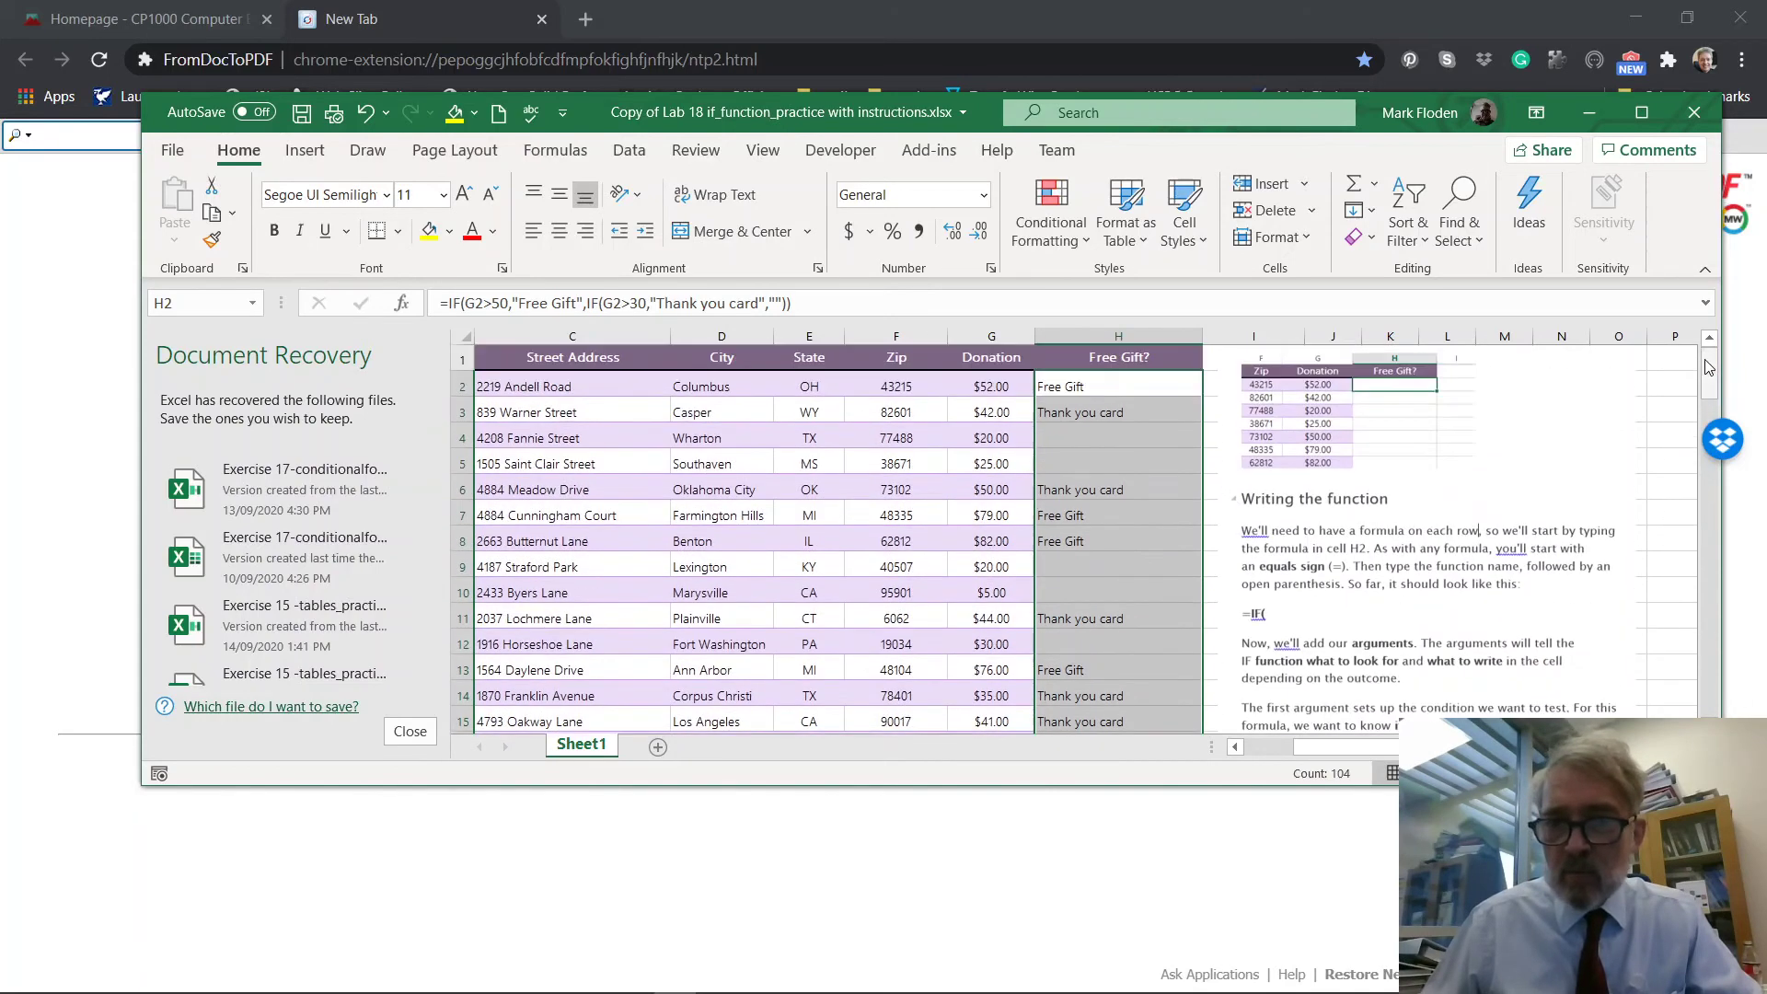
- Check the copied formula in H3, then bring up the OBS recording window
{"action": "left_click", "coordinate": [1092, 414]}
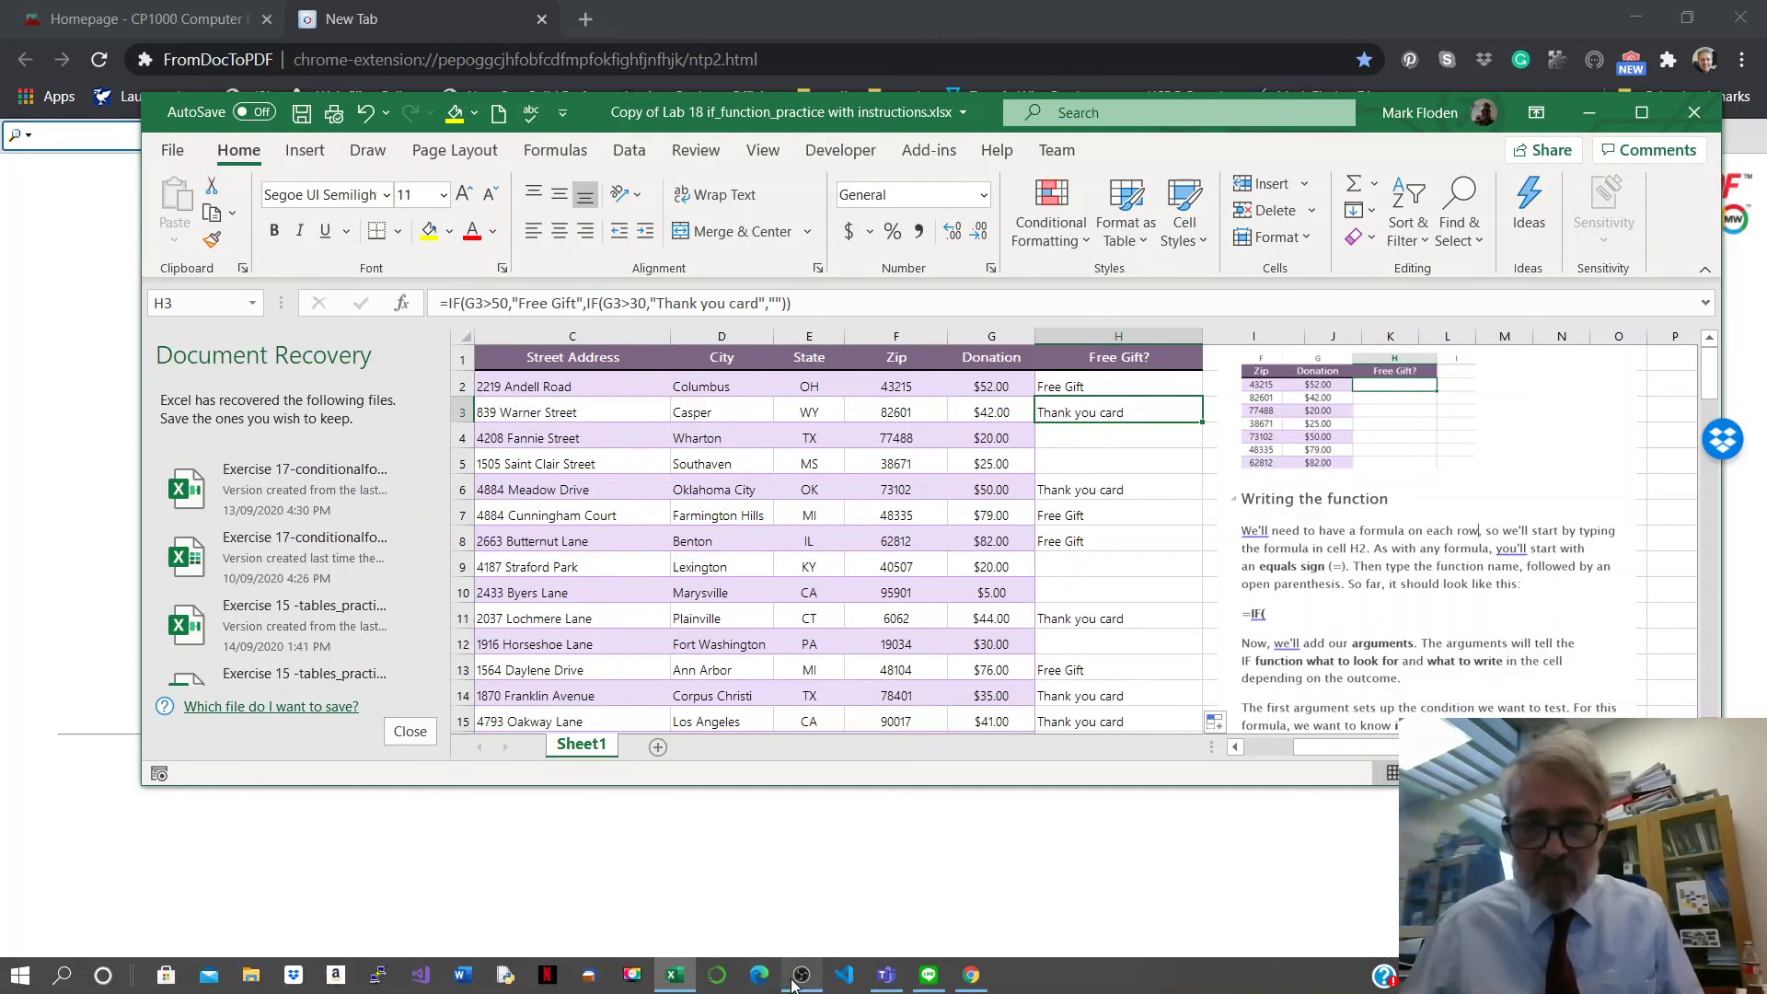
{"action": "mouse_move", "coordinate": [794, 982]}
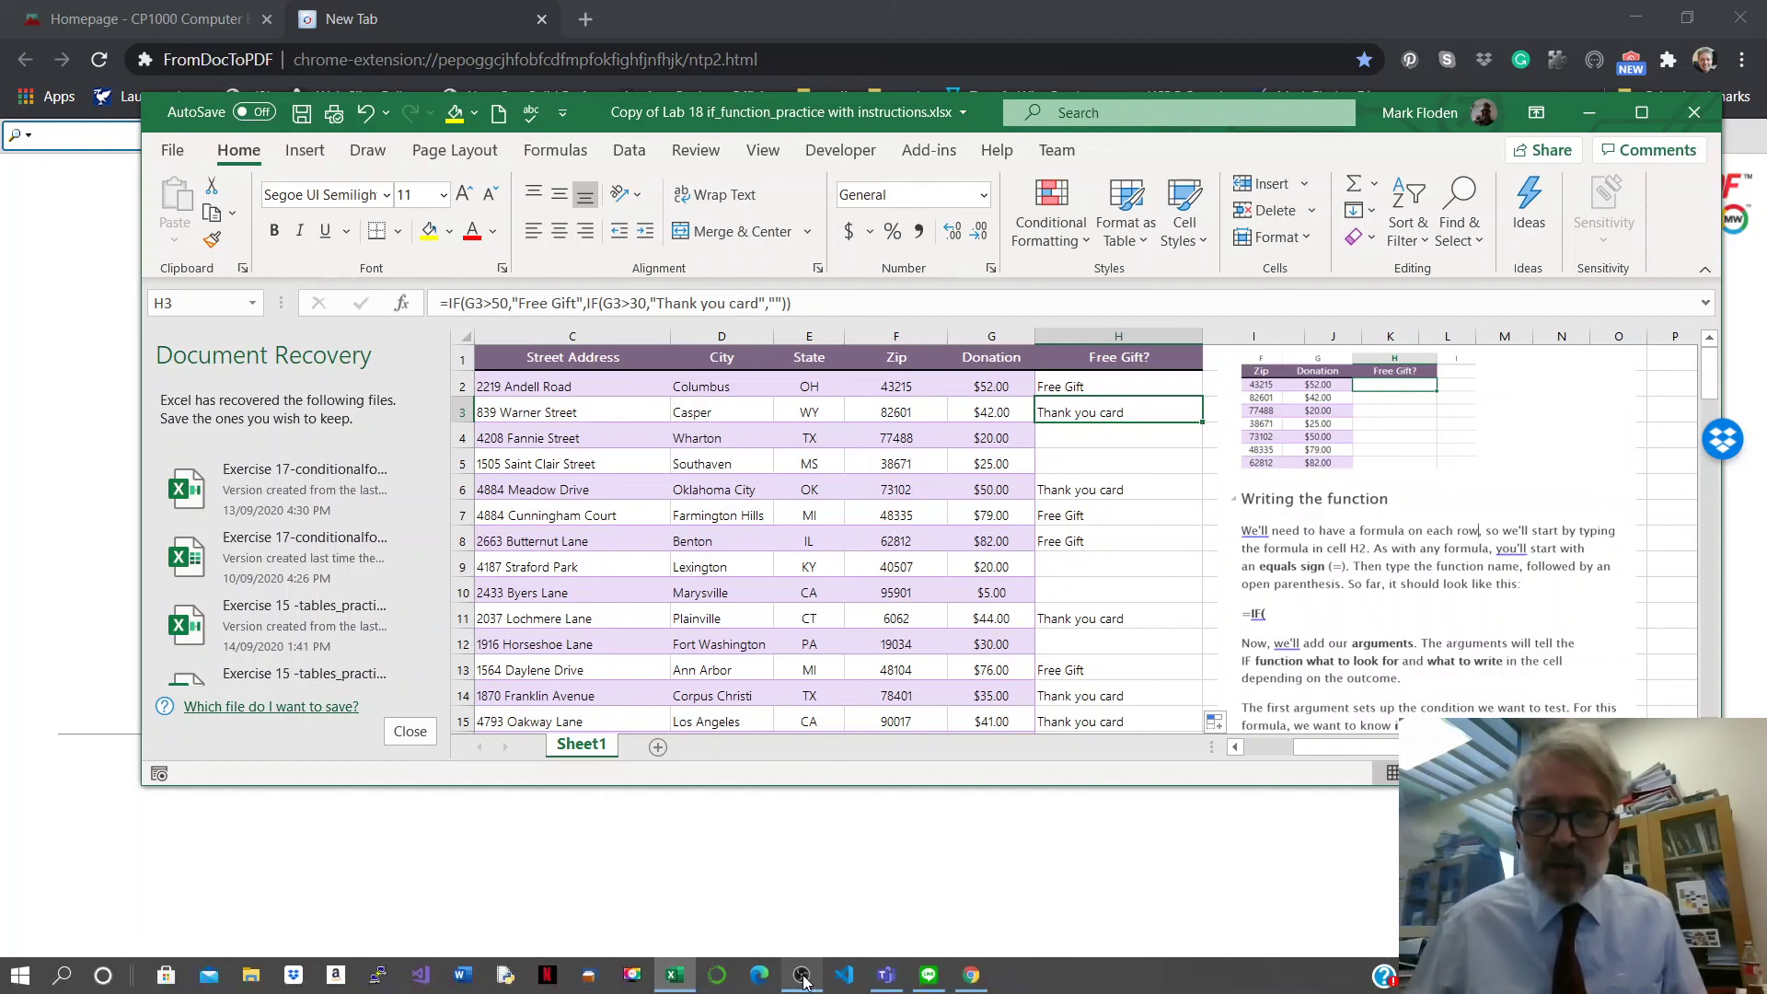
{"action": "left_click", "coordinate": [804, 981]}
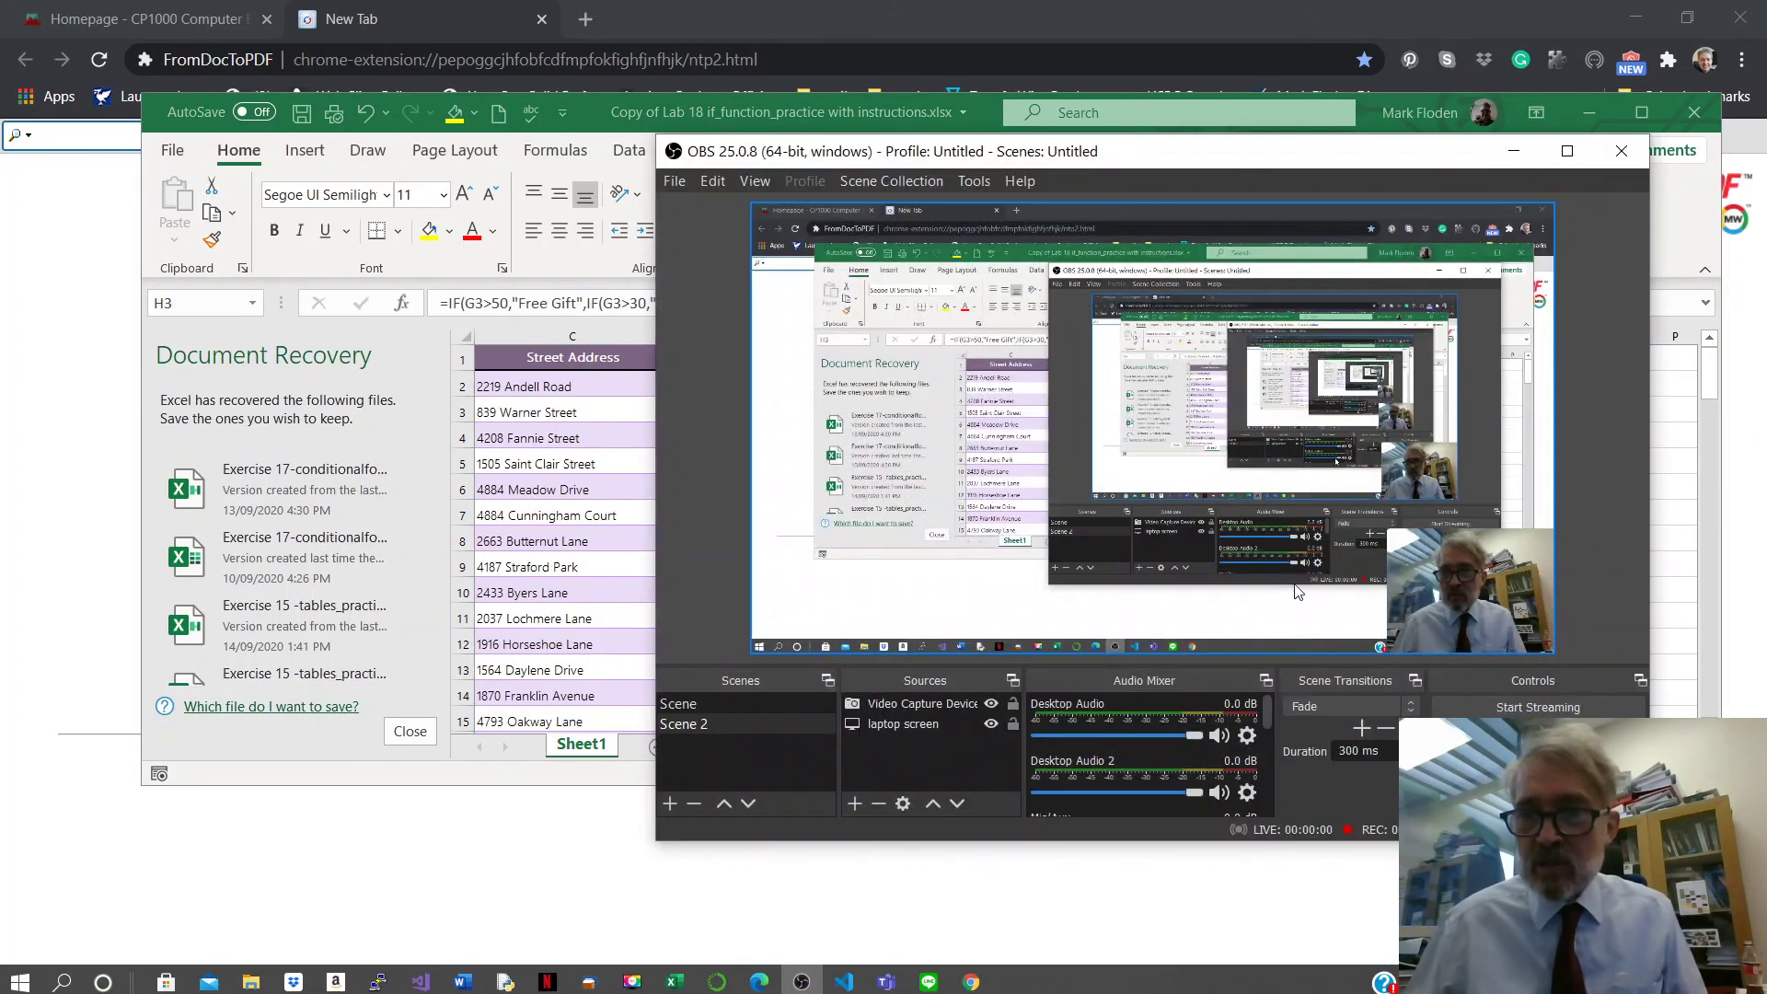